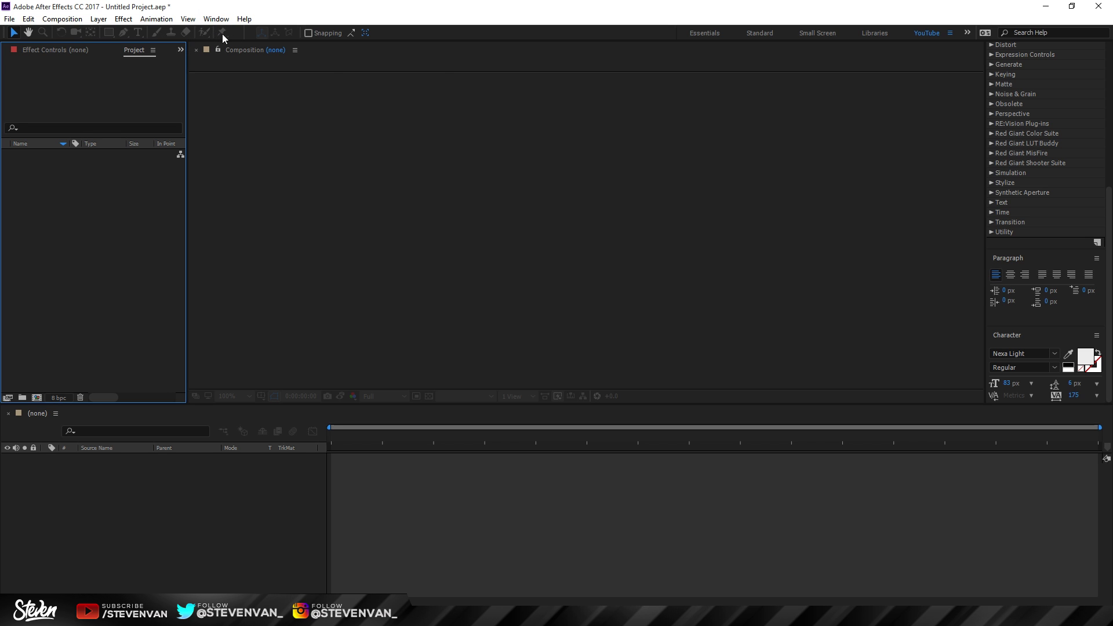
Step: Open the Composition menu in the empty, untitled project
left_click(62, 19)
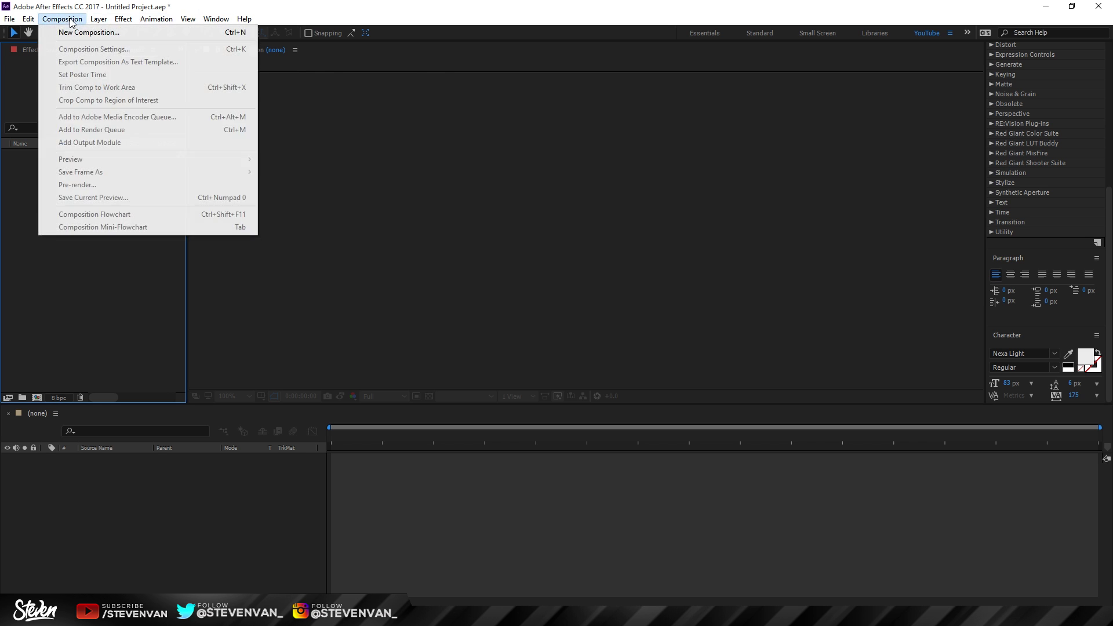
Step: Create a new composition named LowerThirdsTut (1920×1080, 60 fps, 10 seconds)
left_click(87, 30)
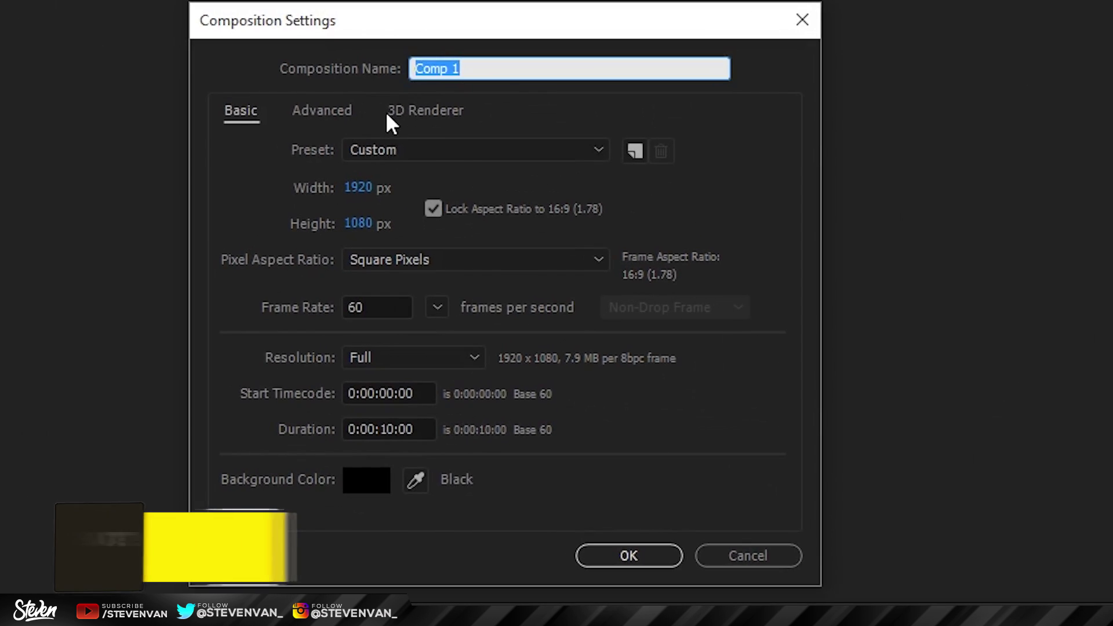
type("LowerThirdsTut")
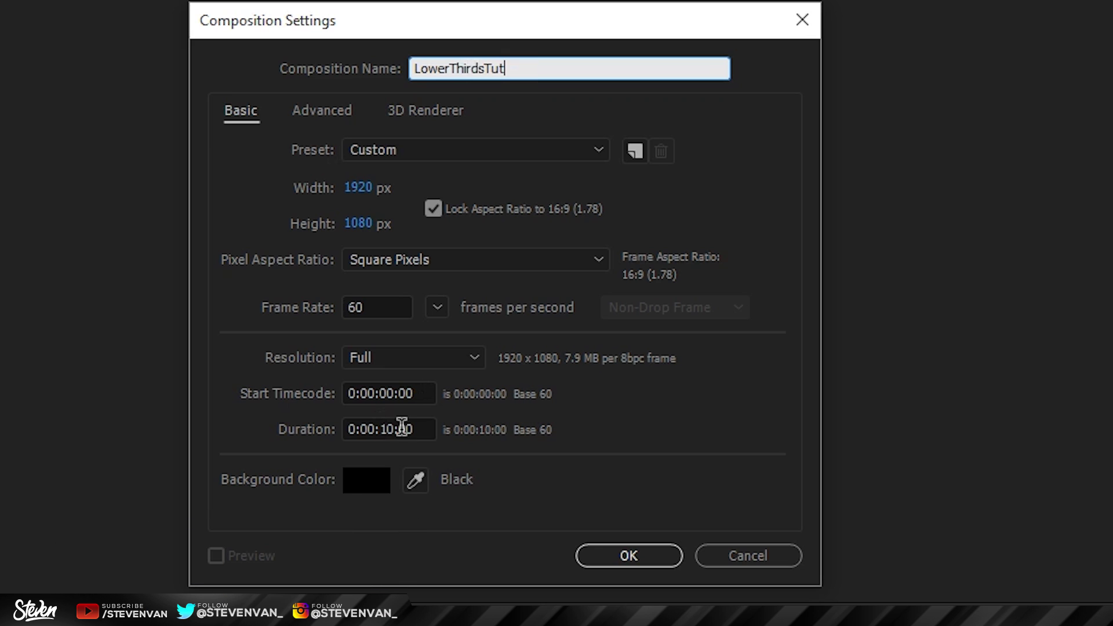
key("Return")
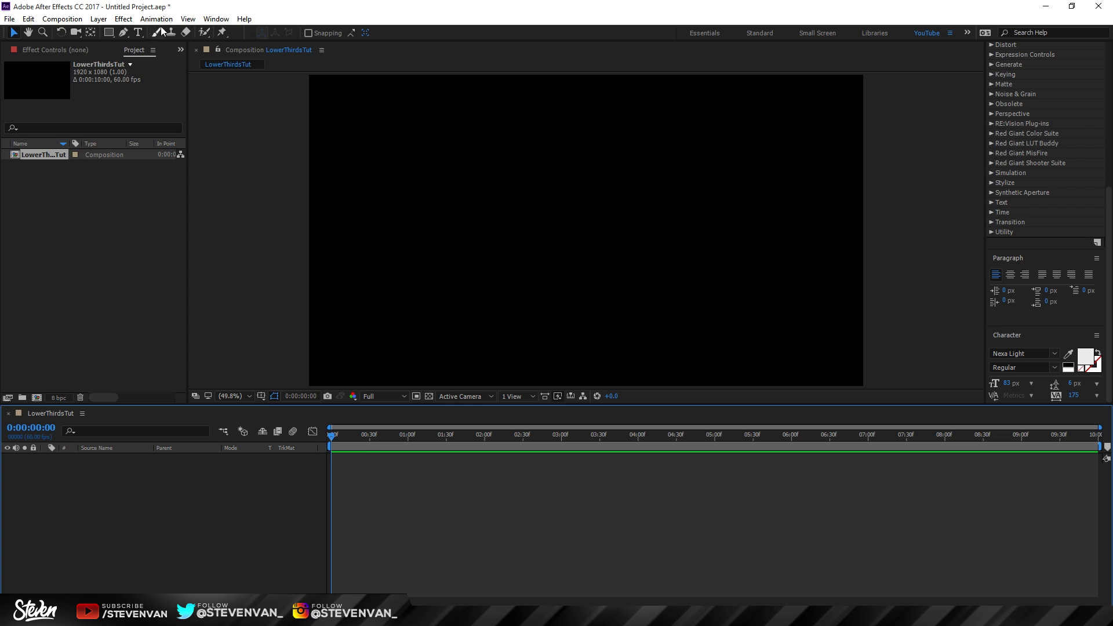
key("g")
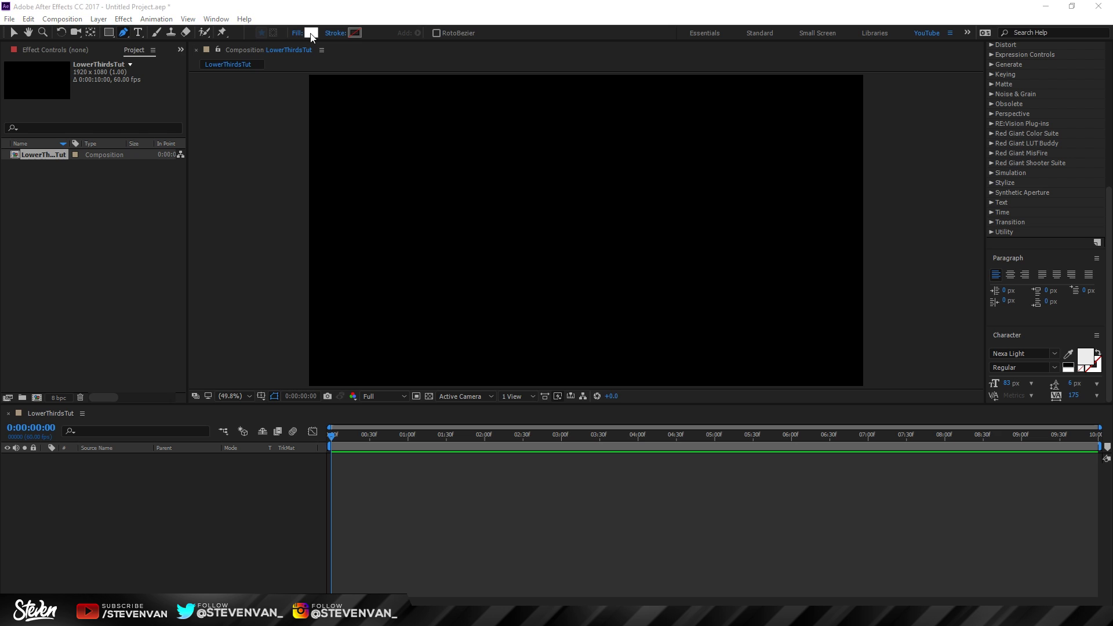
Step: Set new shapes to a white fill with no stroke
left_click(311, 33)
left_click(857, 241)
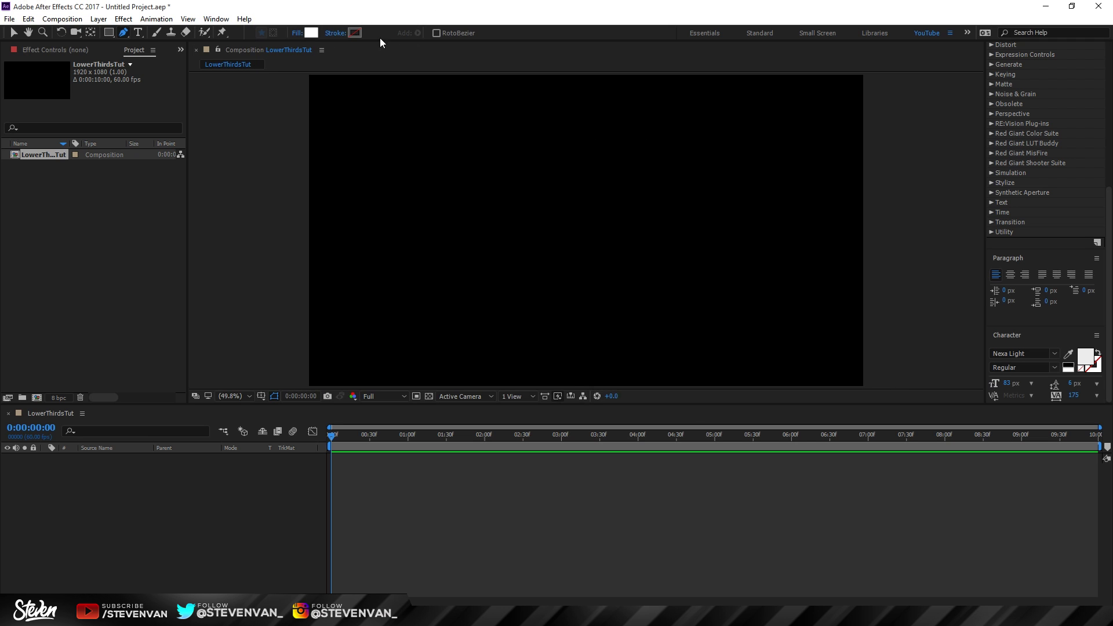
left_click(354, 32)
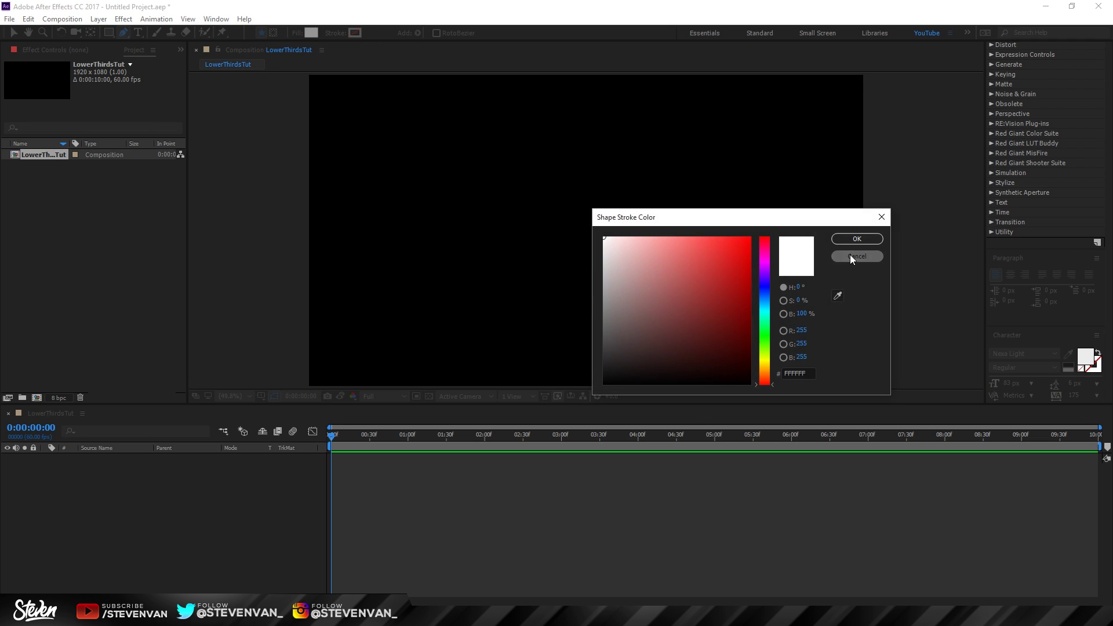
left_click(852, 256)
left_click(323, 33)
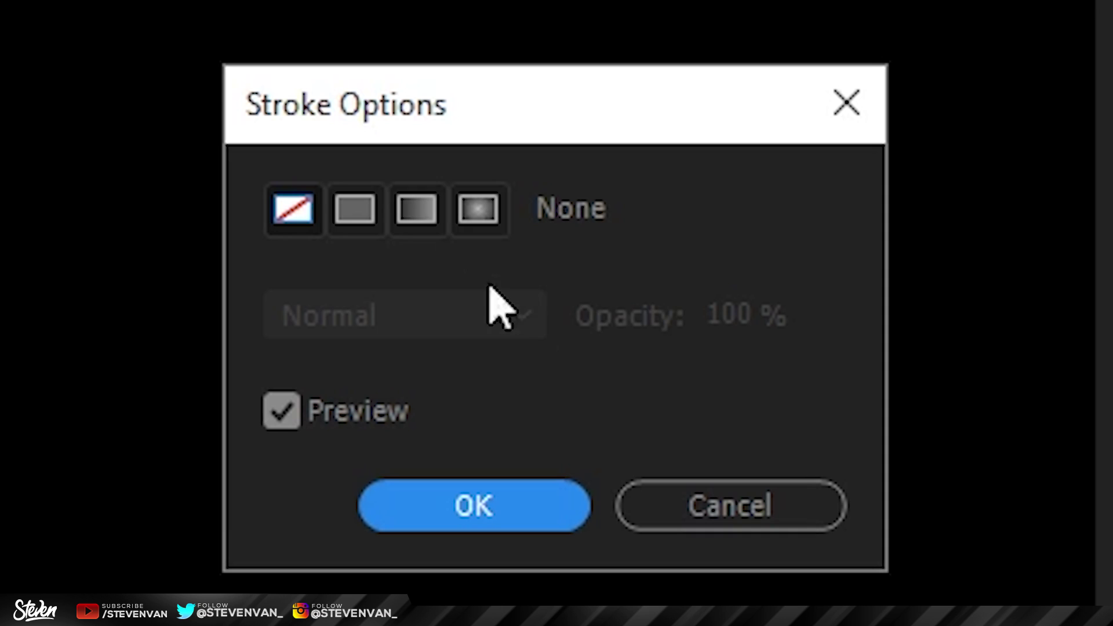
left_click(473, 505)
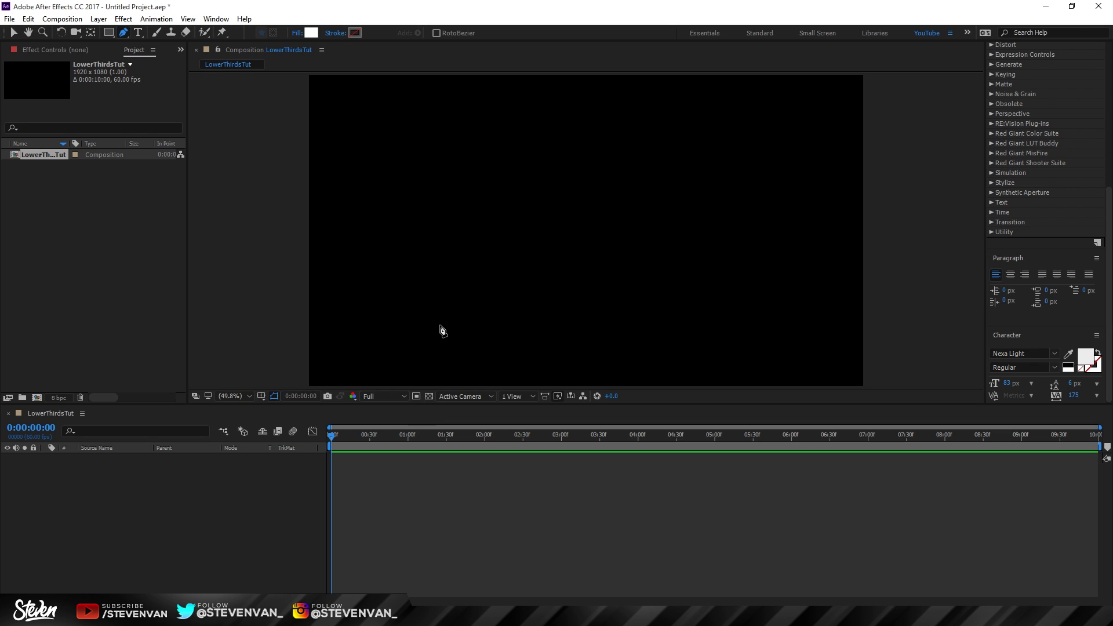
Step: Draw a four-point slanted bar with the Pen tool and make its bottom edge flat
left_click(439, 336)
left_click(450, 280)
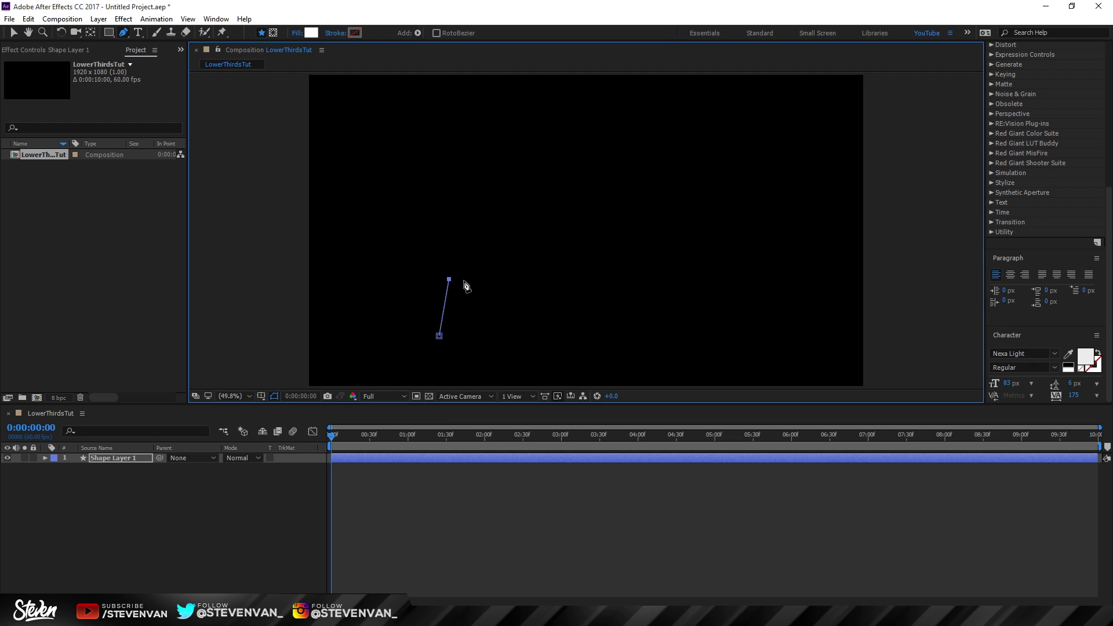
left_click_drag(449, 280, 455, 279)
left_click_drag(439, 336, 446, 334)
scroll(443, 333, "up", 6)
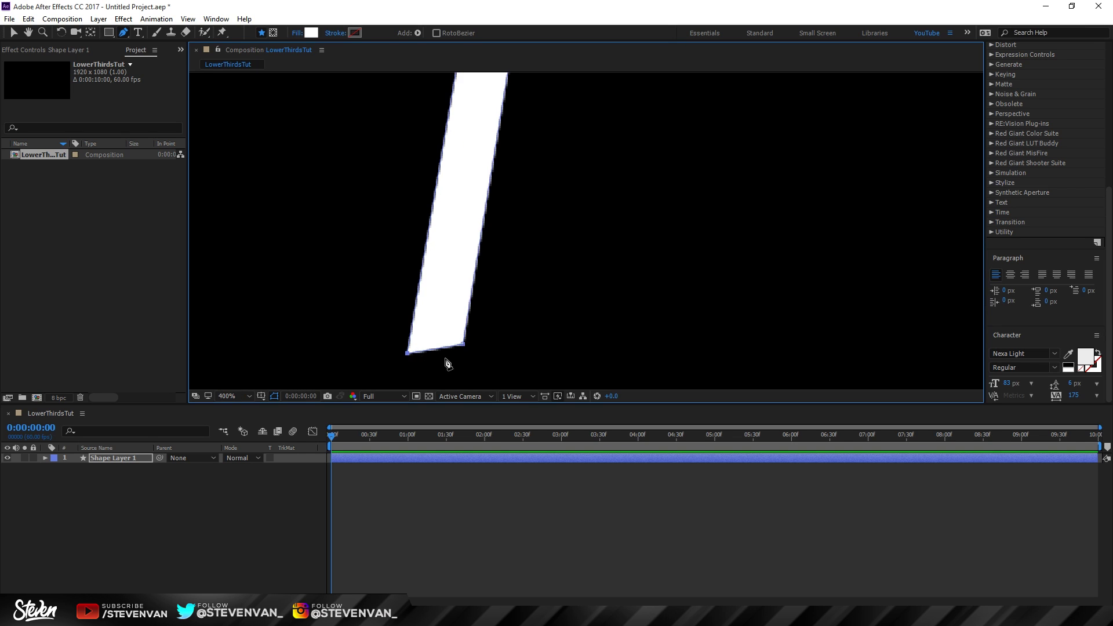
left_click_drag(463, 345, 458, 353)
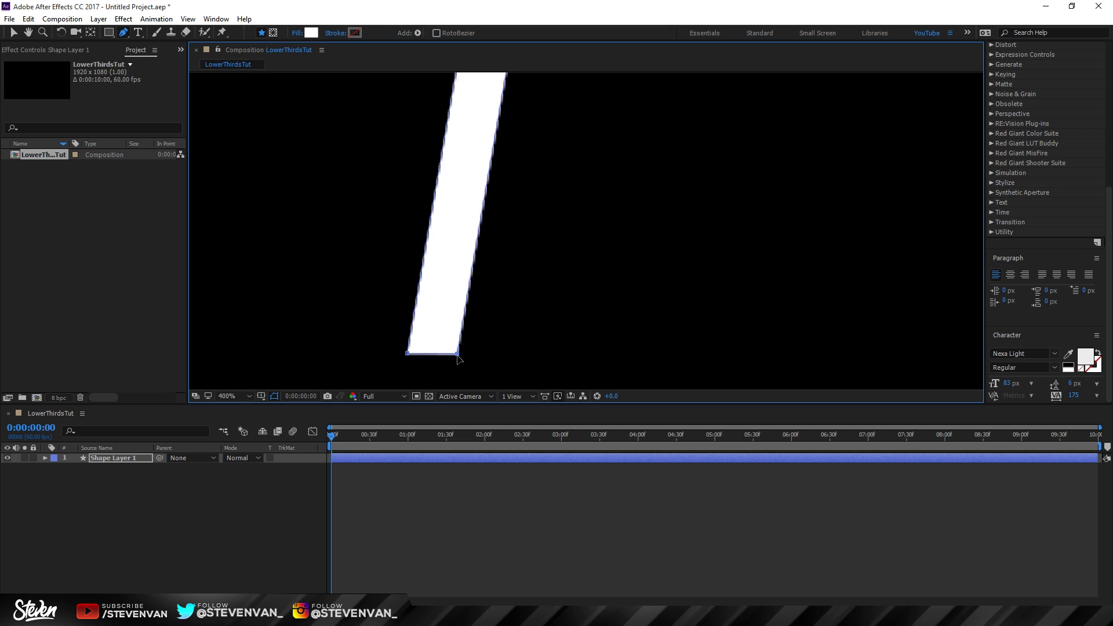
scroll(568, 207, "up", 1)
scroll(548, 130, "down", 5)
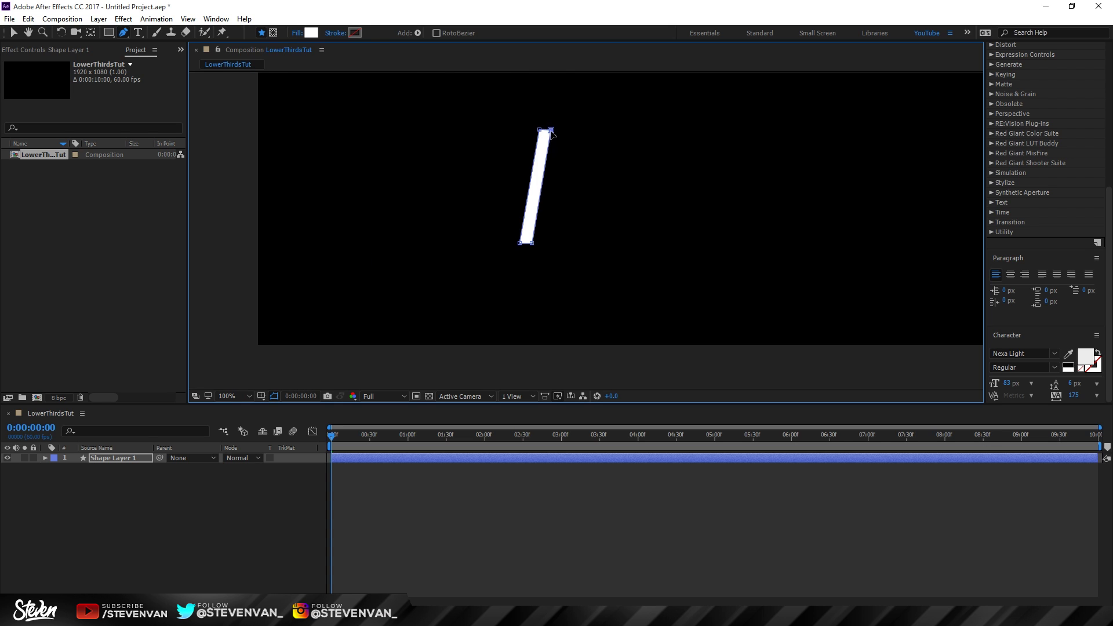
scroll(559, 230, "down", 4)
scroll(559, 231, "up", 4)
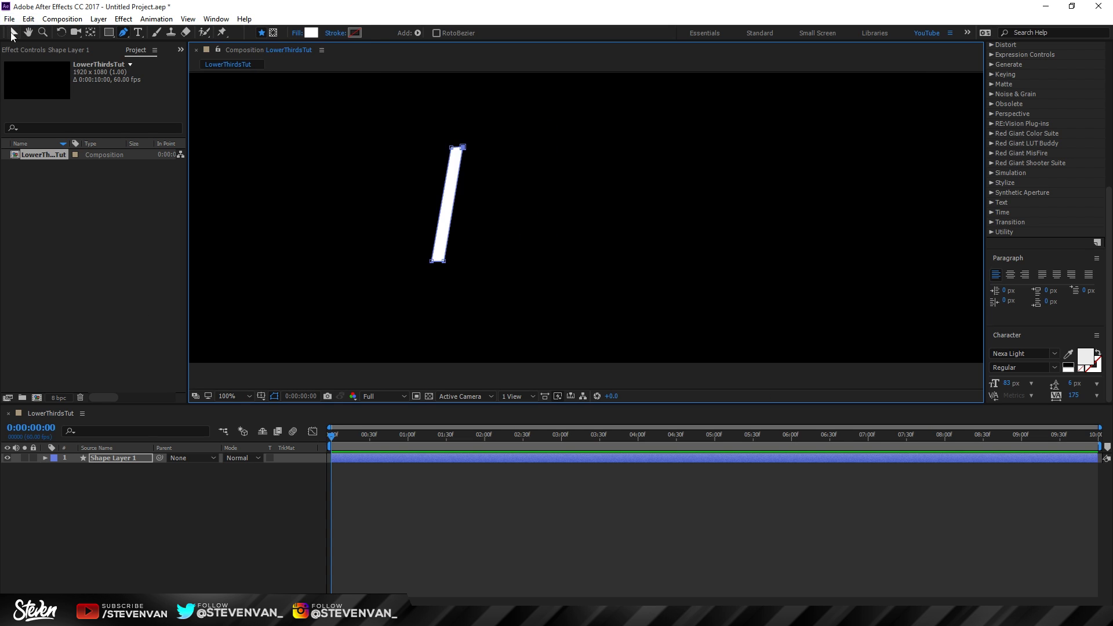
Step: Set the viewer magnification to Fit, then 50%
left_click(13, 33)
left_click(239, 395)
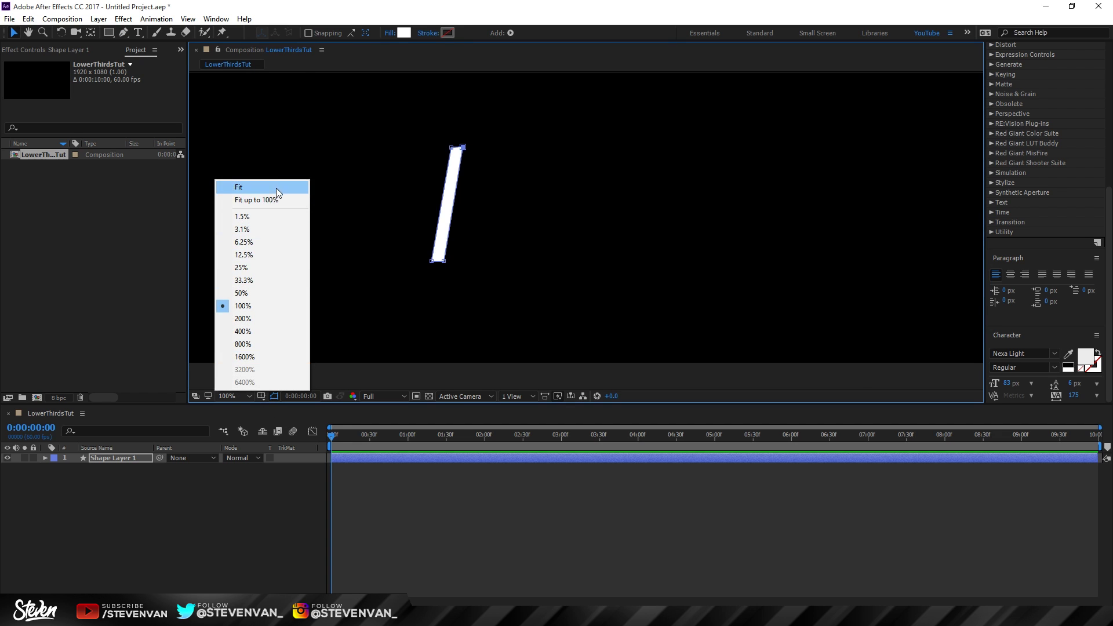
left_click(276, 188)
key("comma")
key("comma")
key("comma")
key("period")
key("period")
left_click(265, 323)
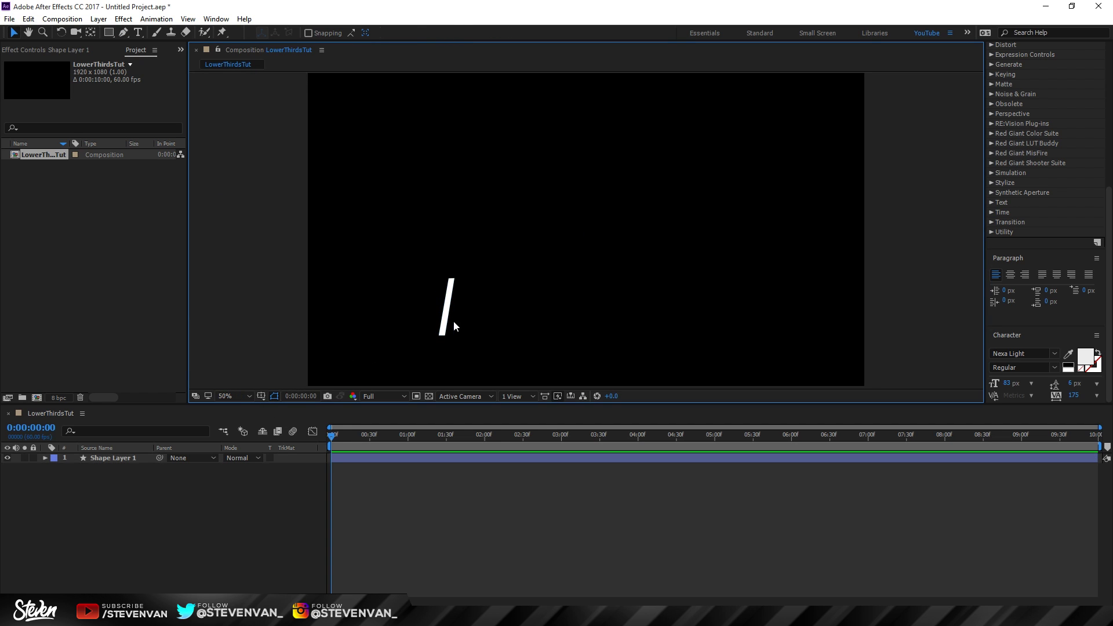
Step: Place the bar in the lower right of the frame at Position 1752, 612
left_click_drag(452, 301, 699, 333)
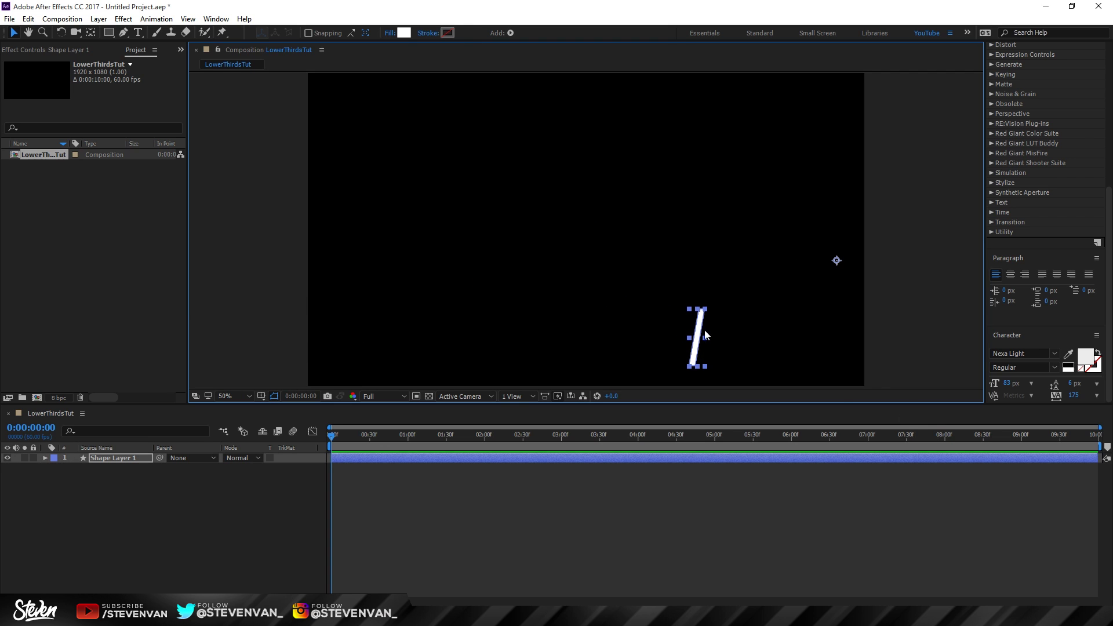
left_click_drag(700, 322, 699, 317)
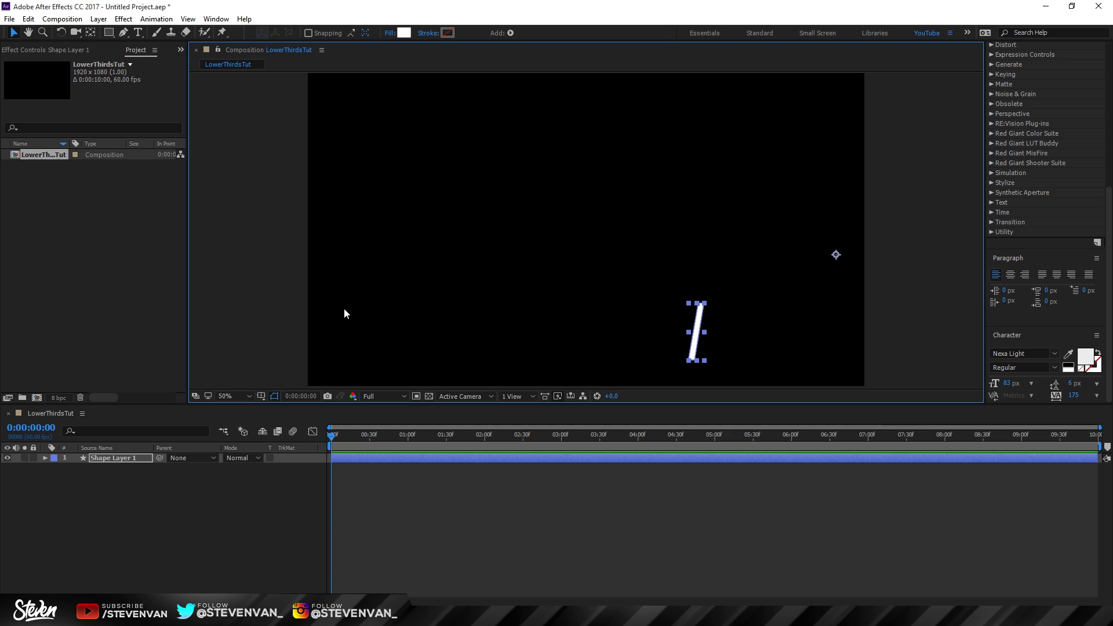
left_click(893, 292)
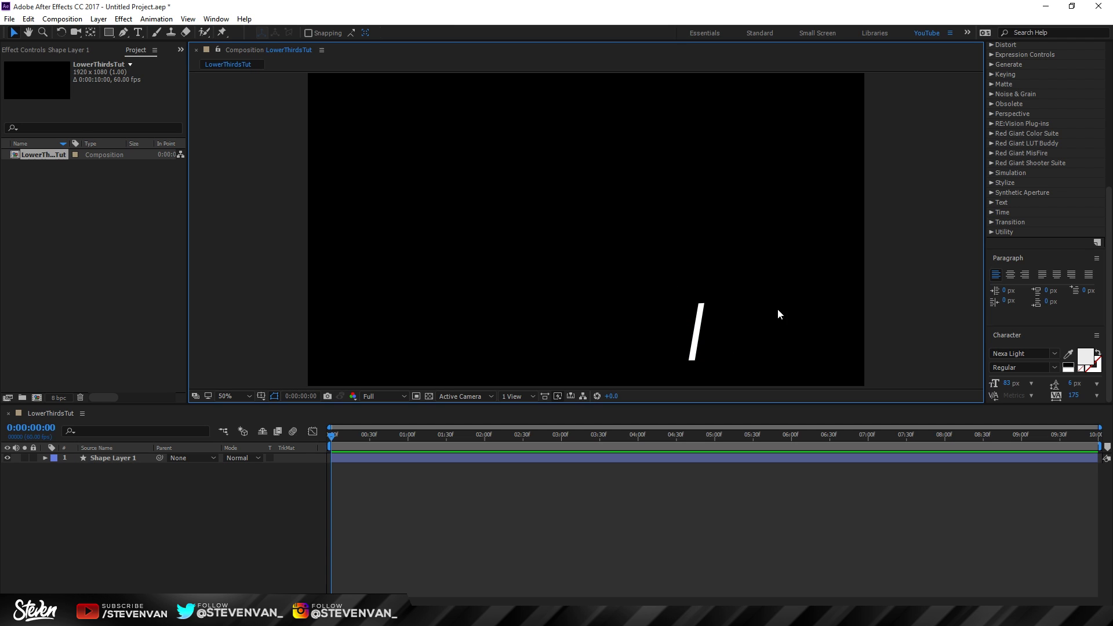
mouse_move(698, 327)
left_mouse_down()
mouse_move(653, 329)
mouse_move(672, 328)
left_mouse_up()
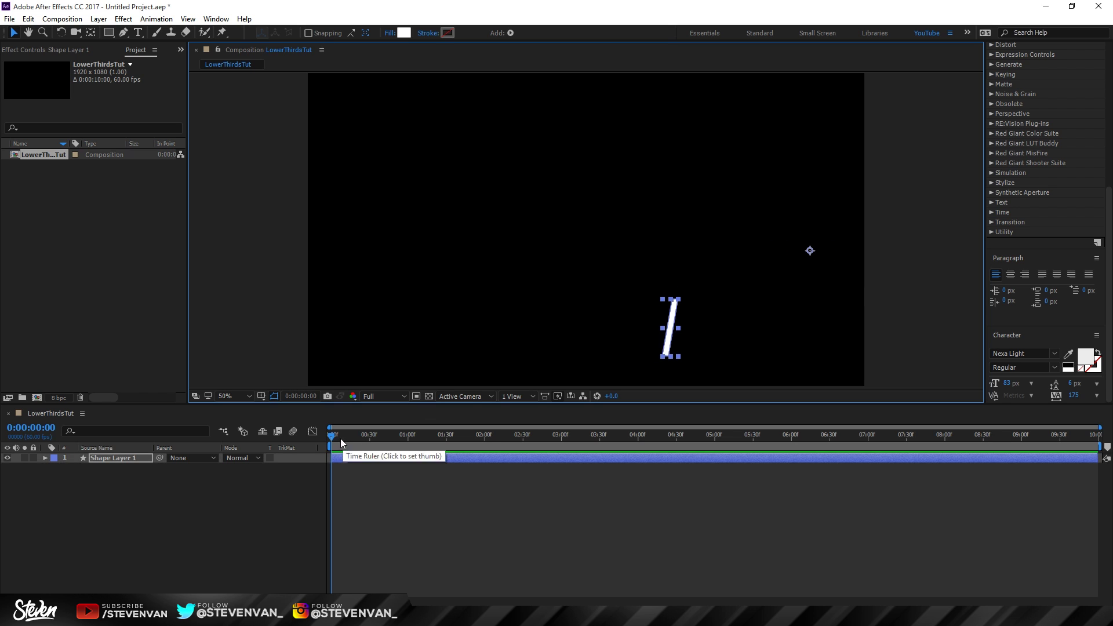
key("p")
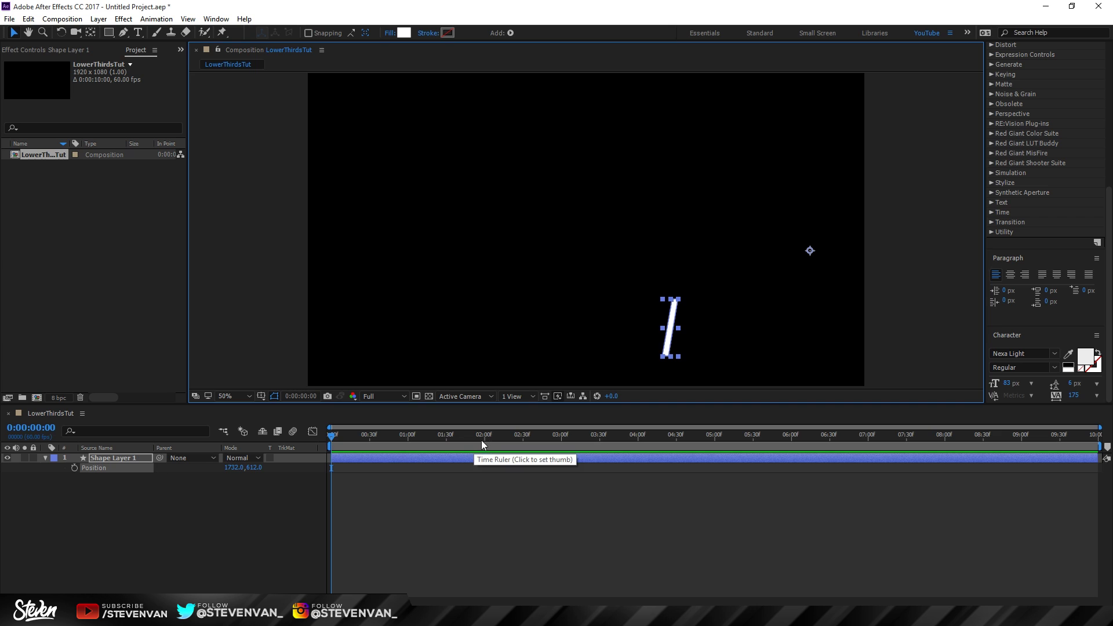
Step: Keyframe the bar's Position from 1792,612 at 0:00 to 632,612 at 2:00
left_click(484, 439)
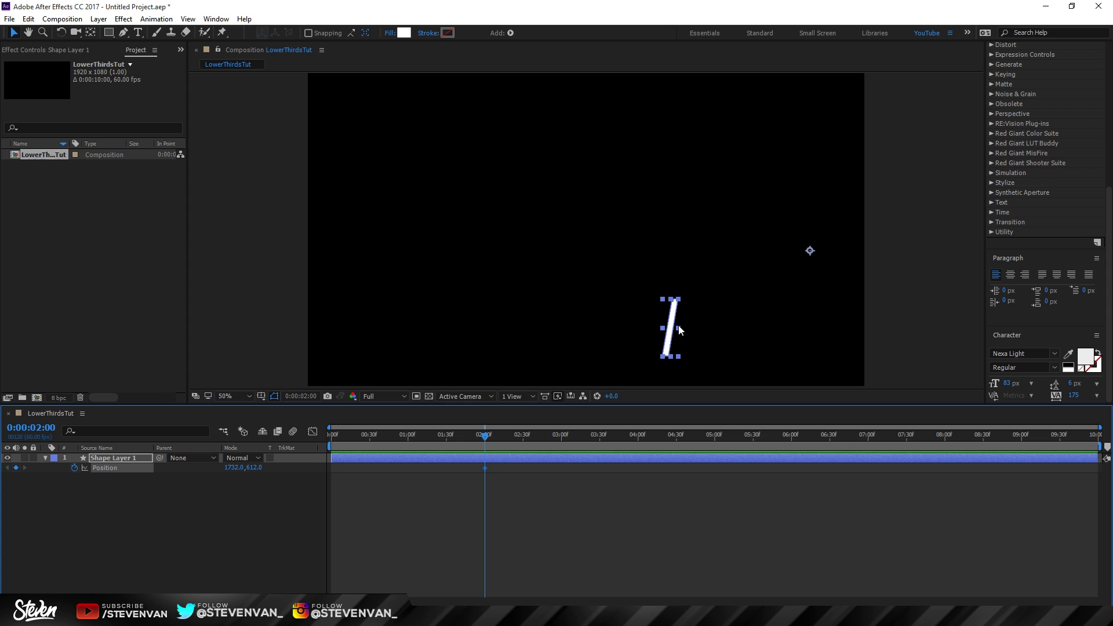
key("shift+Left")
key("shift+Left")
key("shift+Left")
key("shift+Left")
key("shift+Left")
key("shift+Left")
key("shift+Left")
key("shift+Left")
key("shift+Left")
key("shift+Left")
key("shift+Left")
key("shift+Left")
key("shift+Left")
key("shift+Left")
key("shift+Left")
key("shift+Left")
key("shift+Left")
key("shift+Left")
key("shift+Left")
key("shift+Left")
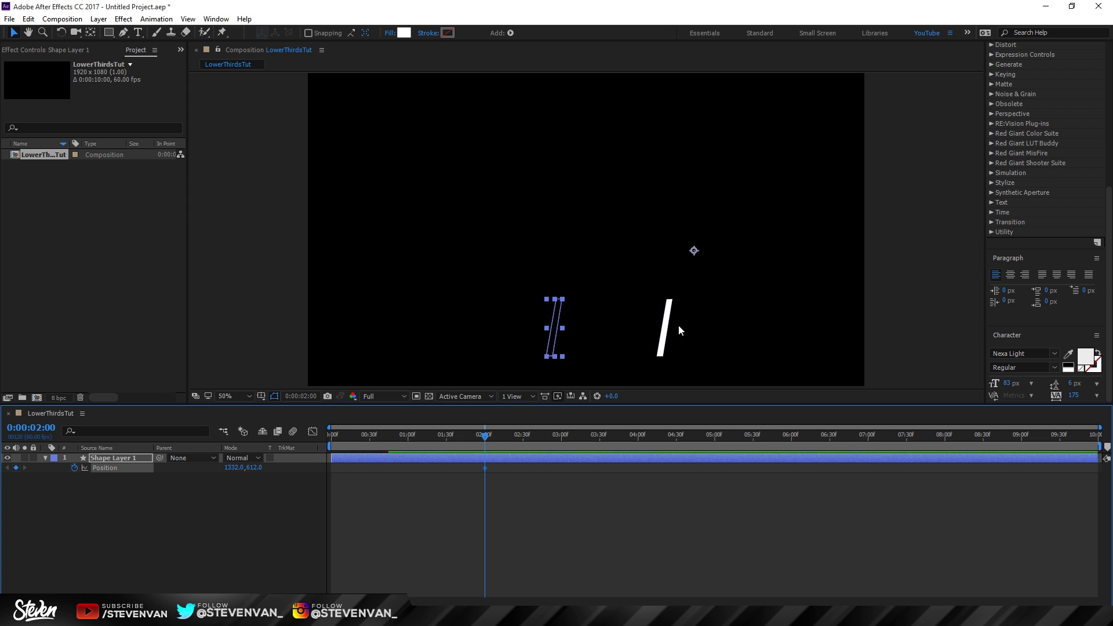
key("shift+Left")
key("shift+Left")
key("shift+Left")
key("shift+Left")
key("shift+Left")
key("shift+Left")
key("shift+Left")
key("shift+Left")
key("shift+Left")
key("shift+Left")
key("shift+Left")
key("shift+Left")
key("shift+Left")
key("shift+Left")
key("shift+Left")
key("shift+Left")
key("shift+Left")
key("shift+Left")
key("shift+Left")
key("shift+Left")
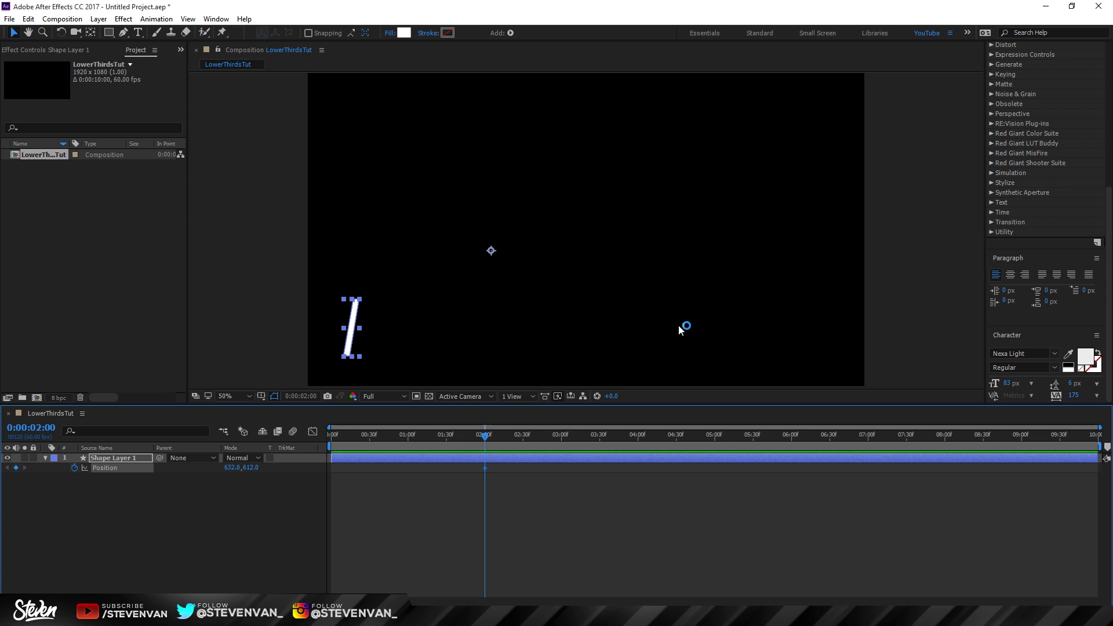
left_click_drag(486, 435, 293, 436)
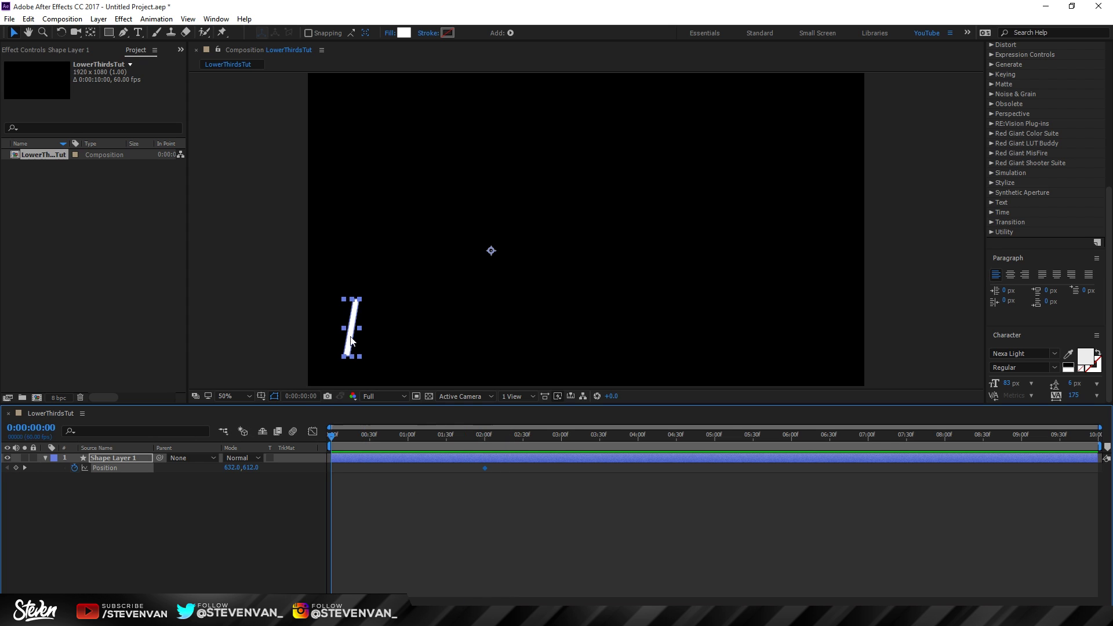
key("shift+Right")
key("shift+Right")
key("shift+Right")
key("shift+Right")
key("shift+Right")
key("shift+Right")
key("shift+Right")
key("shift+Right")
key("shift+Right")
key("shift+Right")
key("shift+Right")
key("shift+Right")
key("shift+Right")
key("shift+Right")
key("shift+Right")
key("shift+Right")
key("shift+Right")
key("shift+Right")
key("shift+Right")
key("shift+Right")
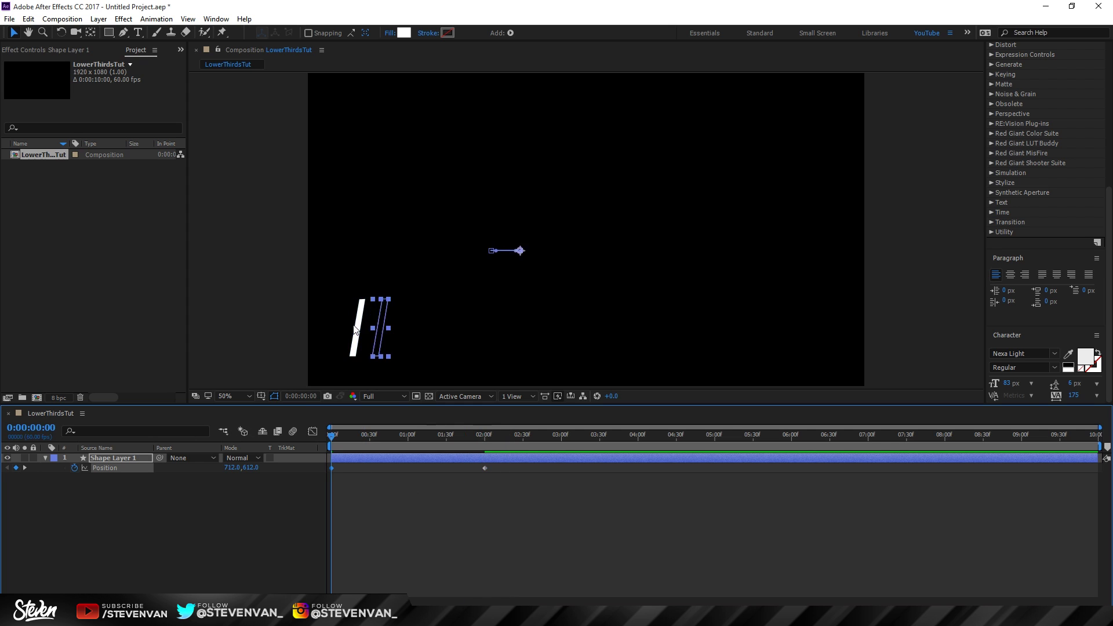
key("shift+Right")
key("shift+Right")
key("shift+Right")
key("shift+Right")
key("shift+Right")
key("shift+Right")
key("shift+Right")
key("shift+Right")
key("shift+Right")
key("shift+Right")
key("shift+Right")
key("shift+Right")
key("shift+Right")
key("shift+Right")
key("shift+Right")
key("shift+Right")
key("shift+Right")
key("shift+Right")
key("shift+Right")
key("shift+Right")
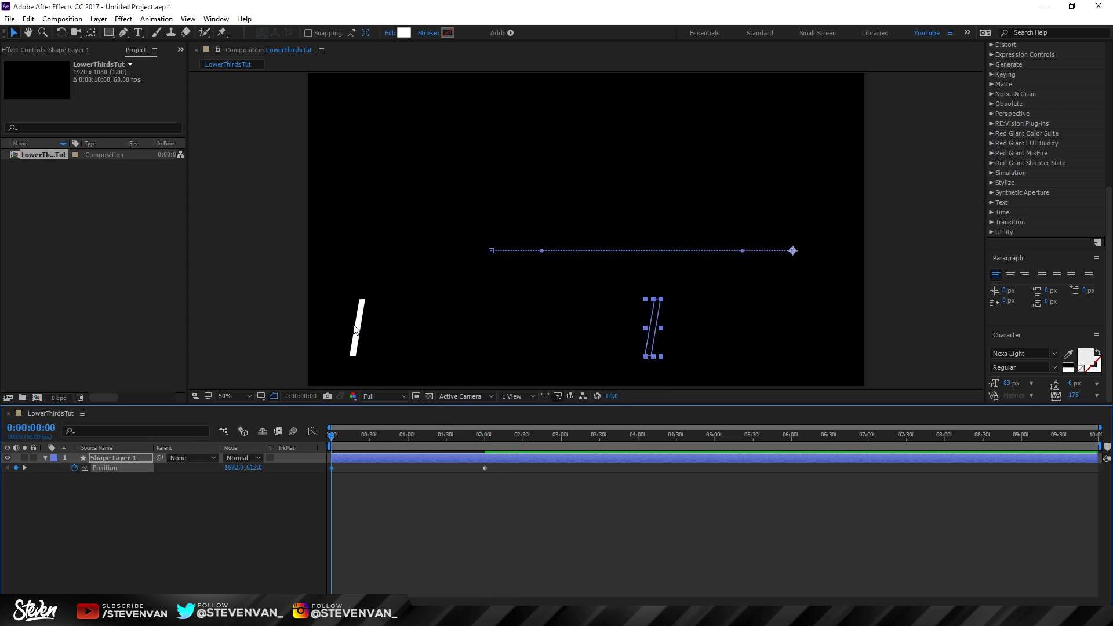
key("shift+Right")
key("shift+Right")
key("shift+Right")
key("shift+Right")
key("shift+Right")
key("shift+Right")
key("shift+Right")
key("shift+Right")
key("shift+Left")
key("shift+Left")
key("shift+Left")
key("shift+Left")
key("shift+Left")
key("shift+Left")
key("shift+Left")
key("shift+Left")
key("shift+Left")
key("shift+Left")
key("shift+Left")
key("shift+Left")
key("shift+Left")
key("shift+Left")
key("shift+Left")
key("shift+Left")
key("shift+Left")
key("shift+Left")
key("shift+Left")
key("shift+Left")
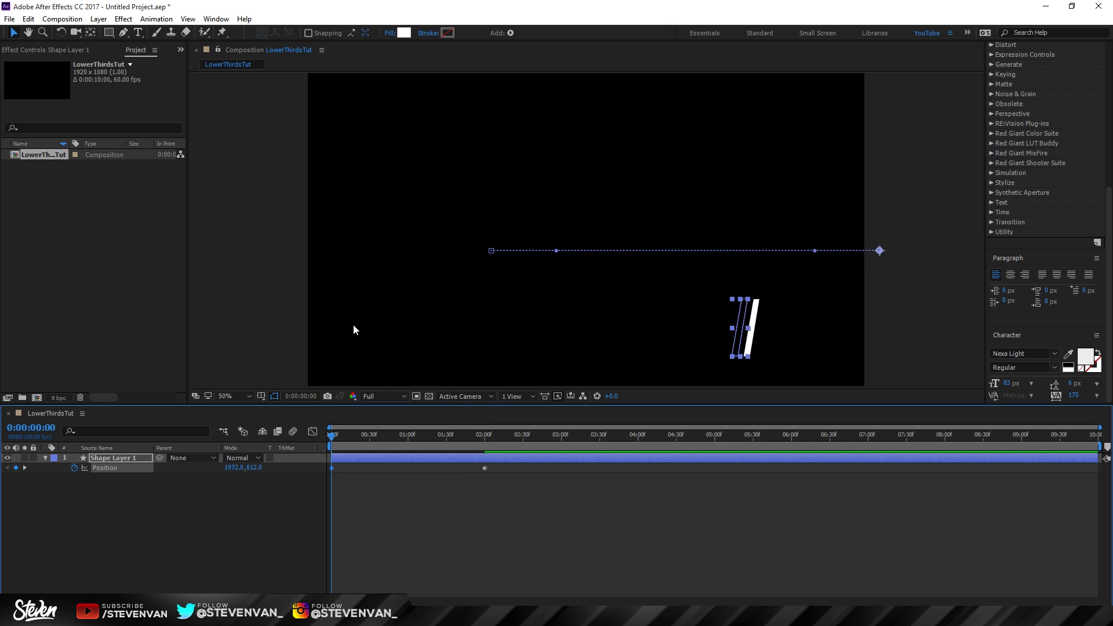
key("shift+Right")
key("shift+Right")
key("shift+Right")
key("shift+Right")
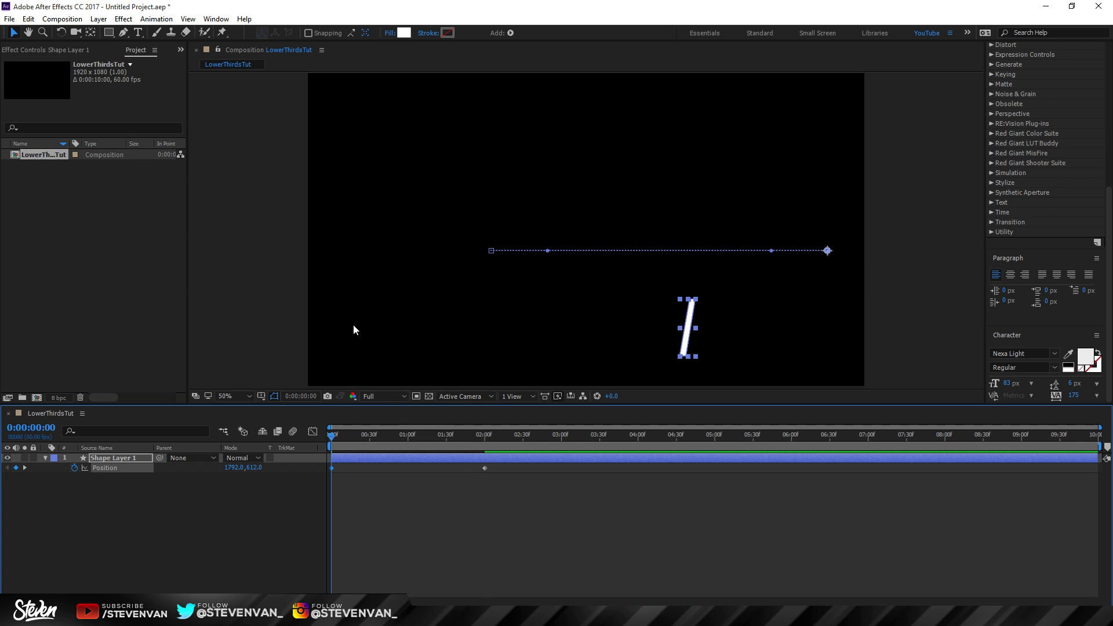
Step: Scrub and play back the composition to preview the bar sliding left
left_click_drag(390, 437, 335, 437)
key("space")
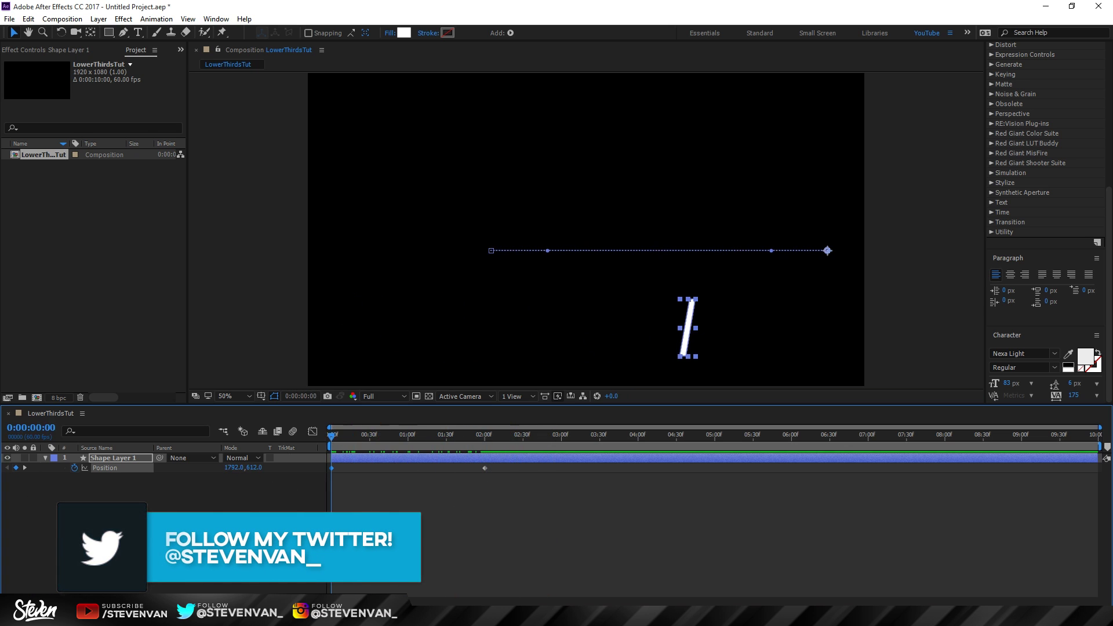
key("ctrl+shift+a")
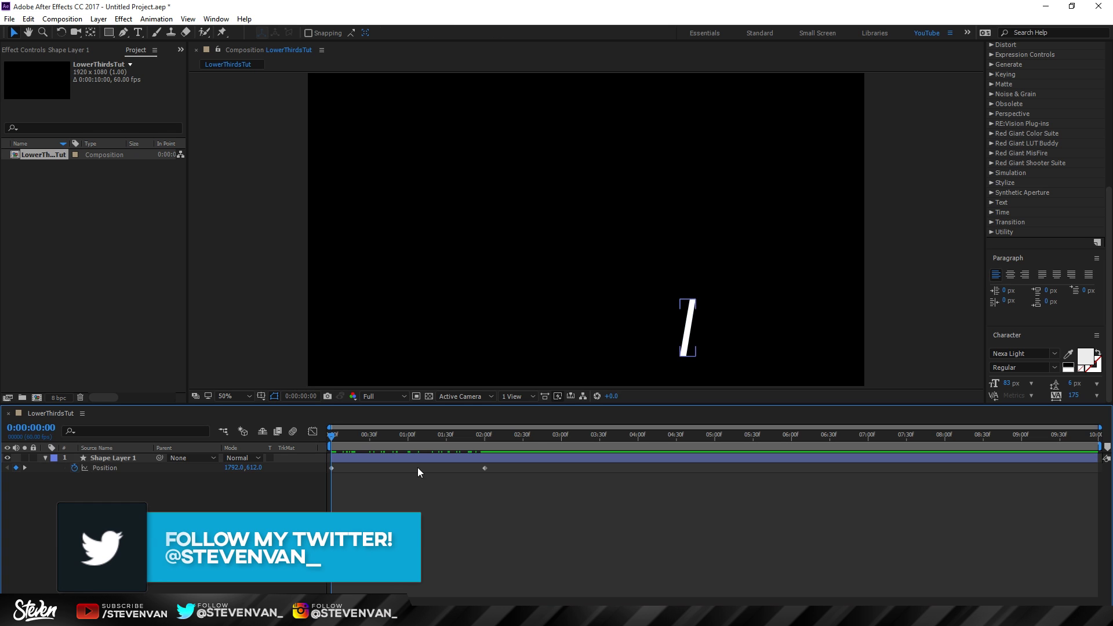
left_click(485, 468)
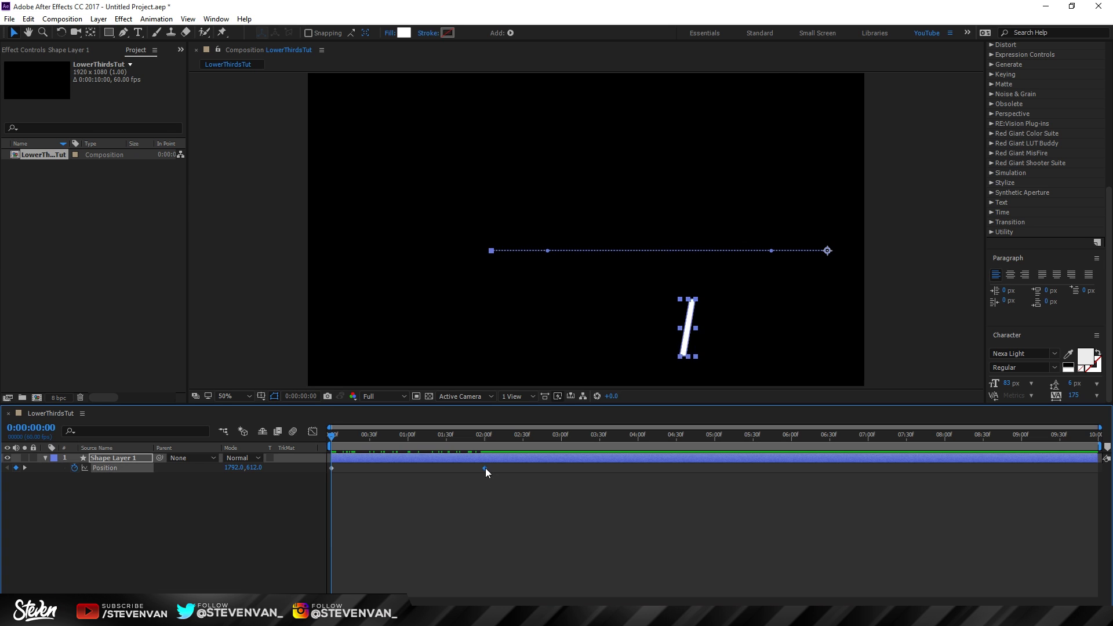
Step: Apply Easy Ease Out to both Position keyframes, at 2:00 and 0:00
right_click(485, 467)
mouse_move(430, 336)
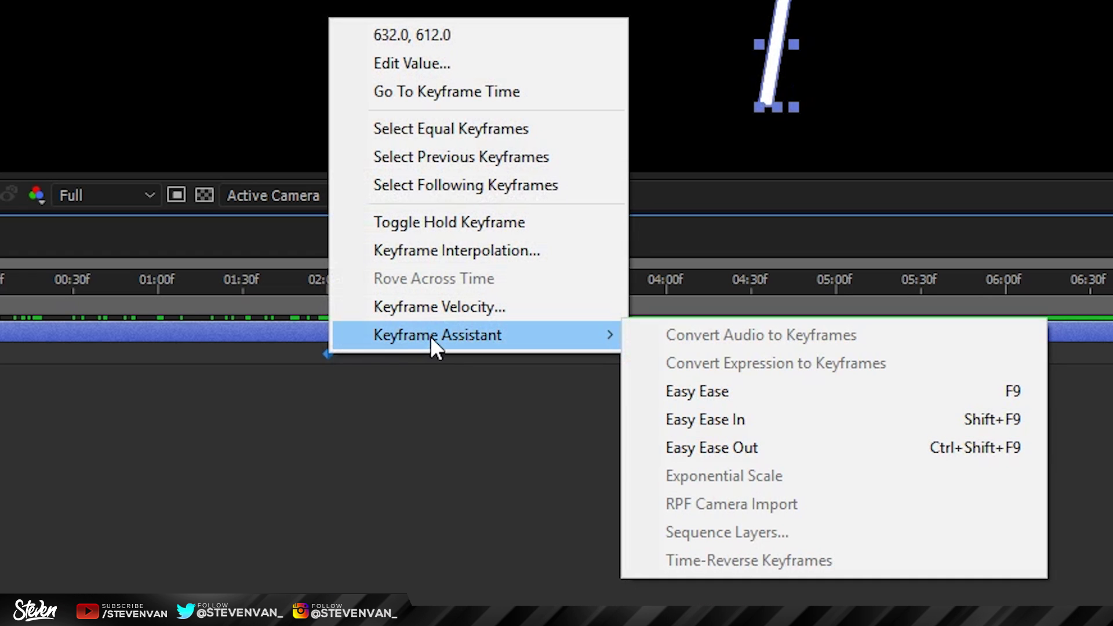
left_click(738, 447)
left_click(332, 469)
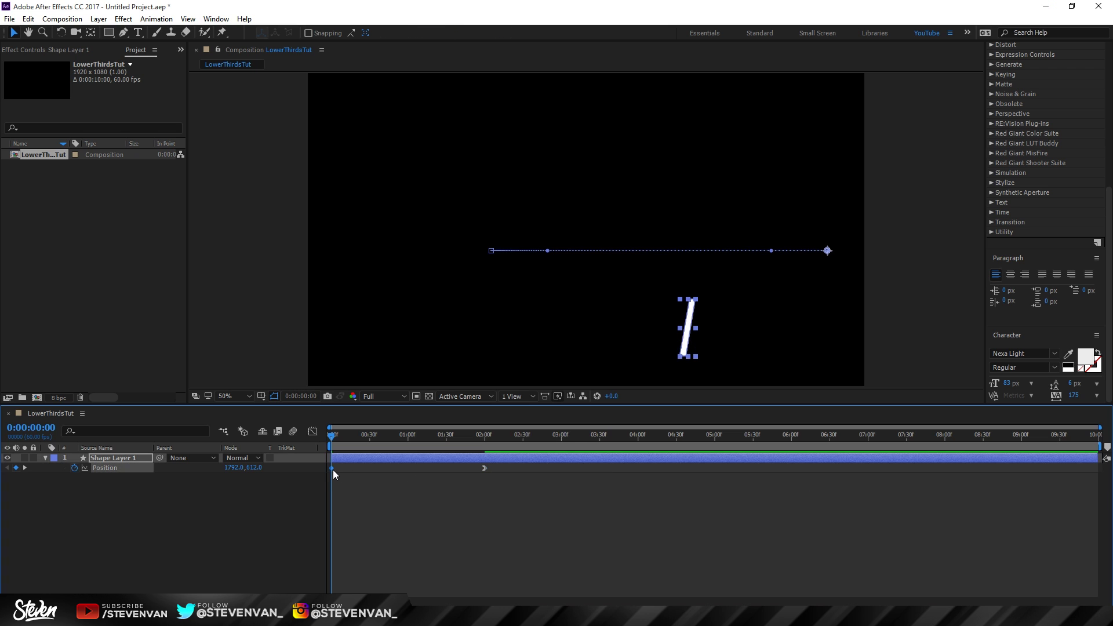
right_click(332, 468)
mouse_move(409, 461)
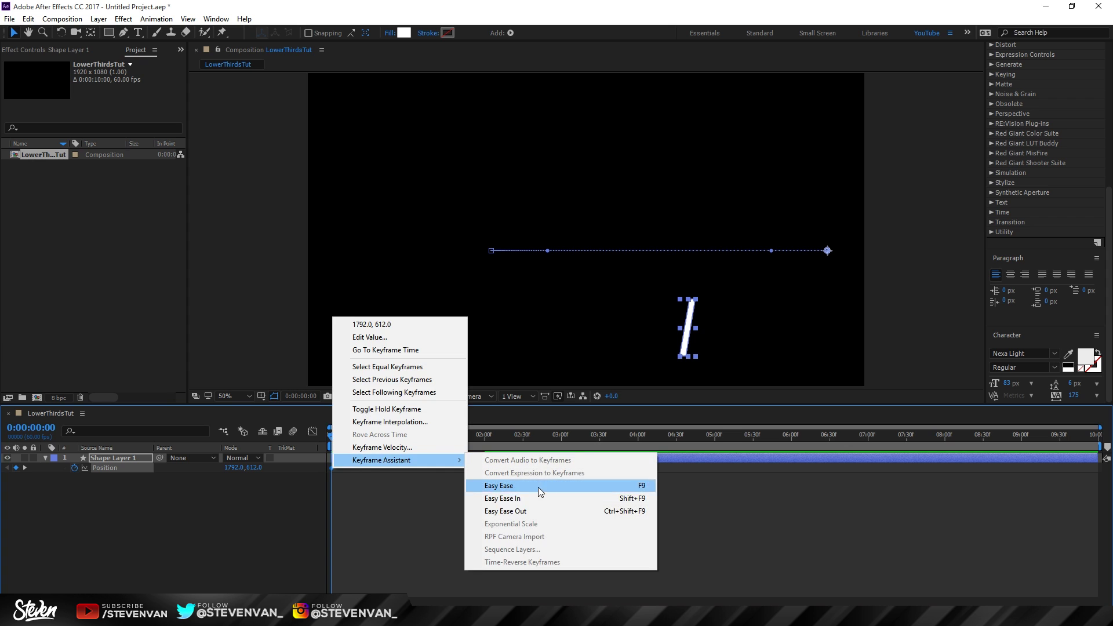
left_click(537, 507)
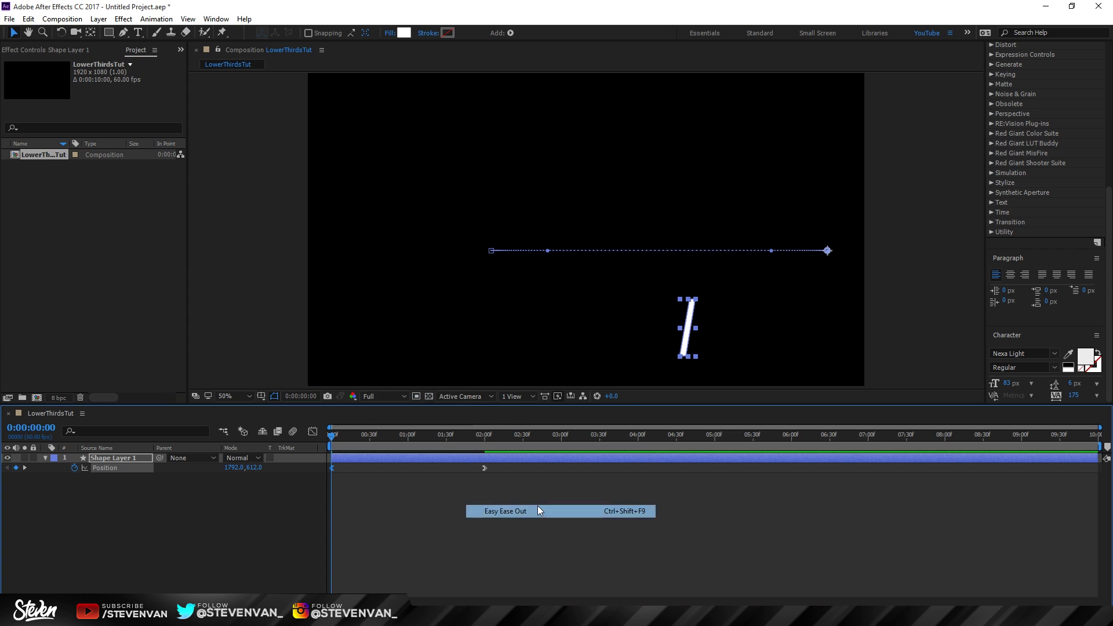
left_click_drag(334, 439, 487, 447)
left_click(498, 488)
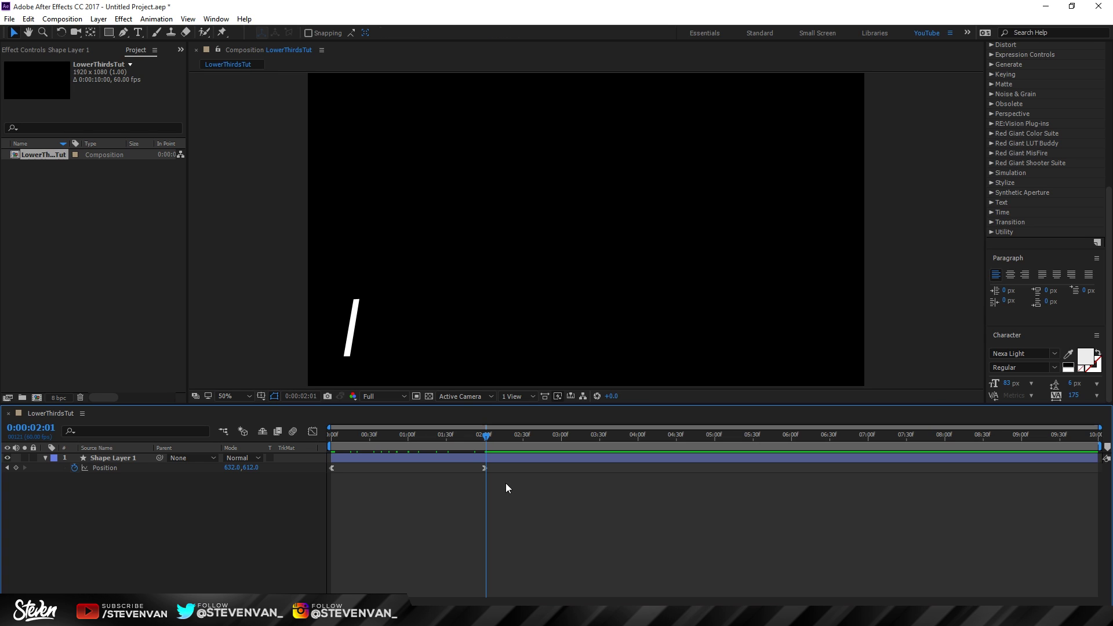
Step: In the speed graph, drag the Position ease handles so the curve peaks sharply mid-move
left_click_drag(506, 488, 334, 465)
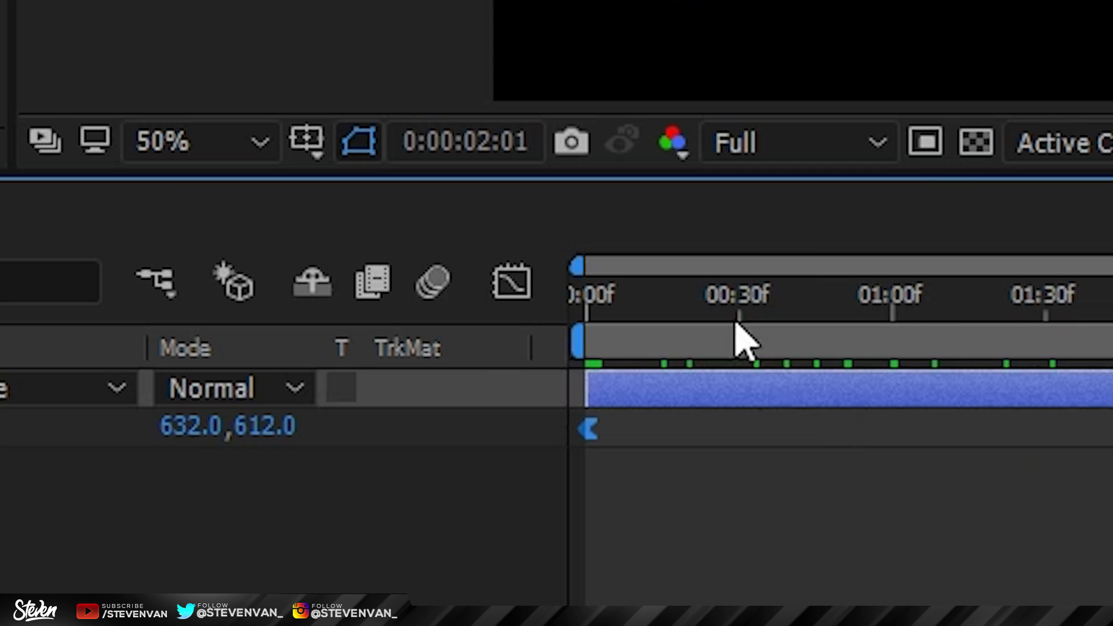
left_click(510, 282)
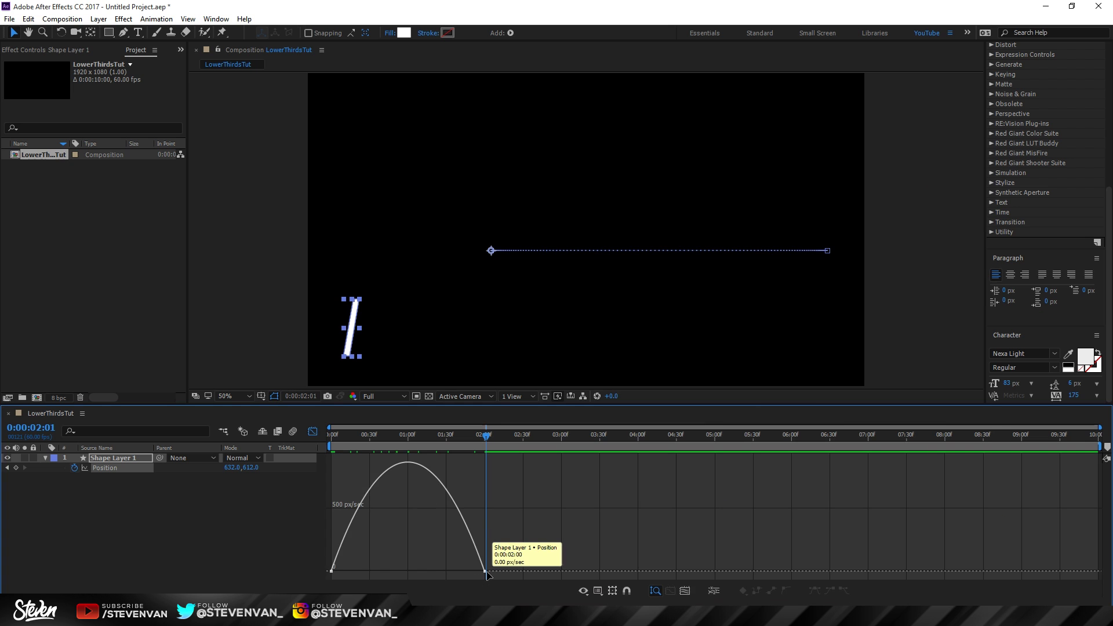
left_click_drag(457, 571, 416, 570)
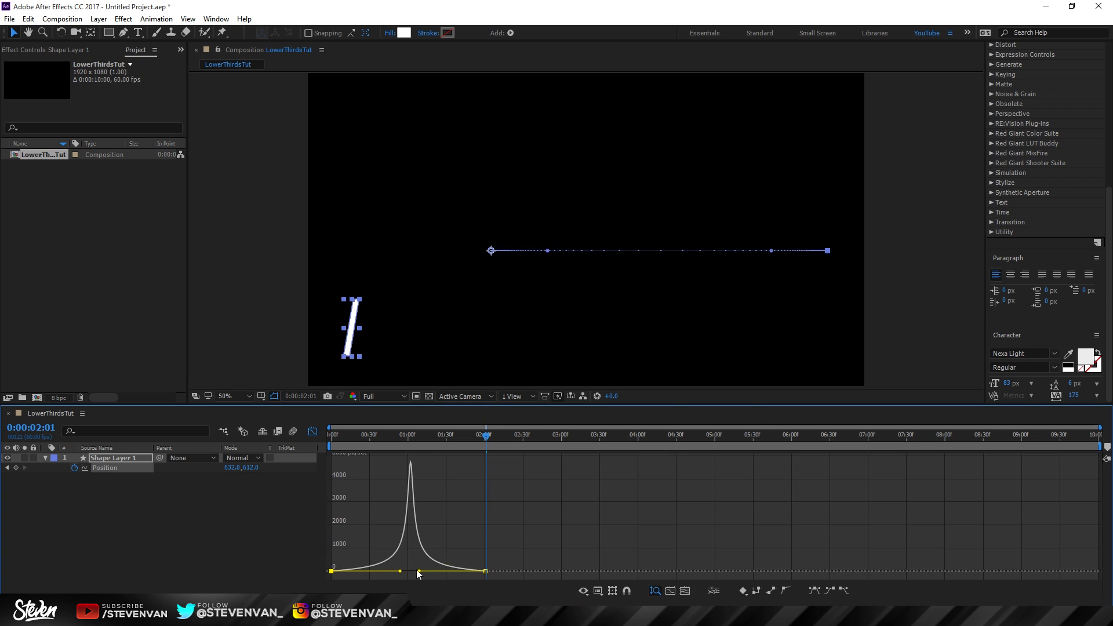
left_click(312, 431)
Step: Preview the slide from the start, then return to about 0:00:00:10
key("Home")
key("space")
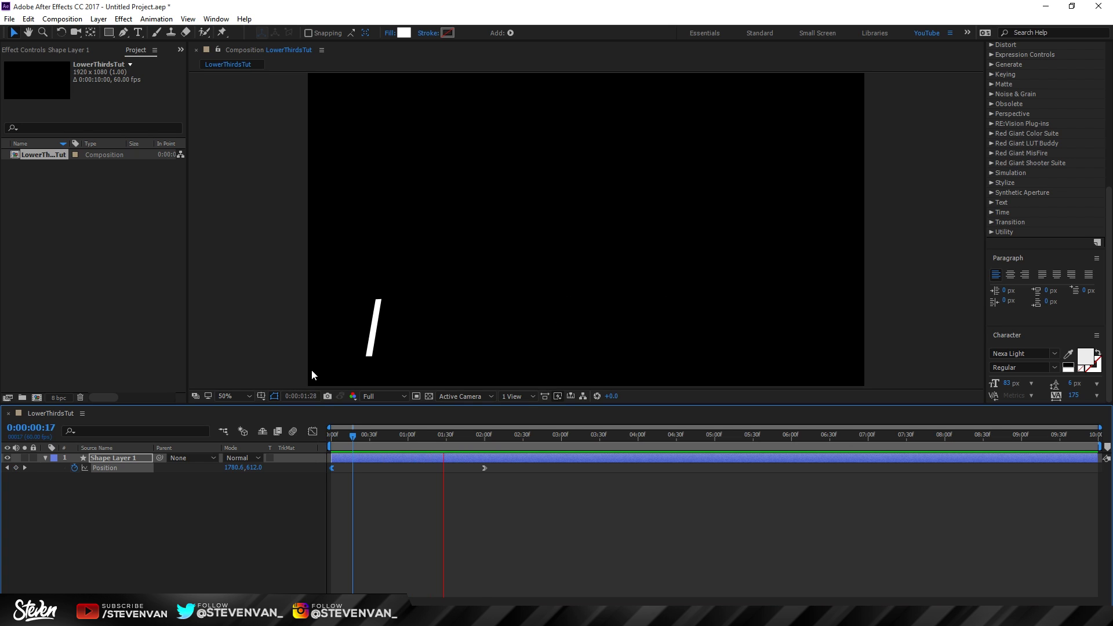
key("space")
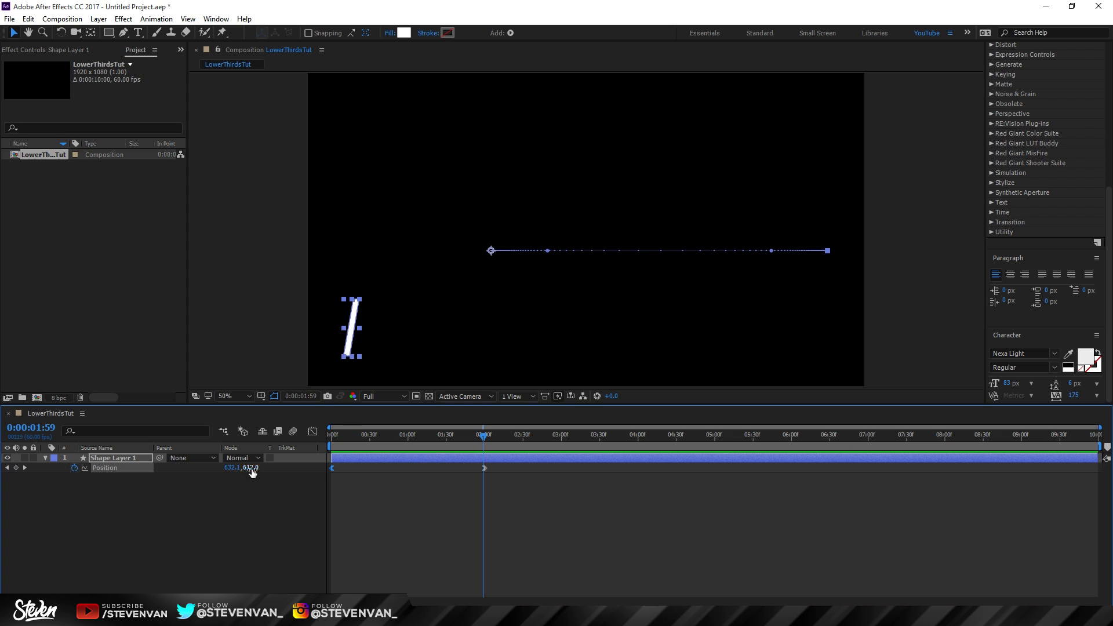
left_click_drag(401, 435, 345, 437)
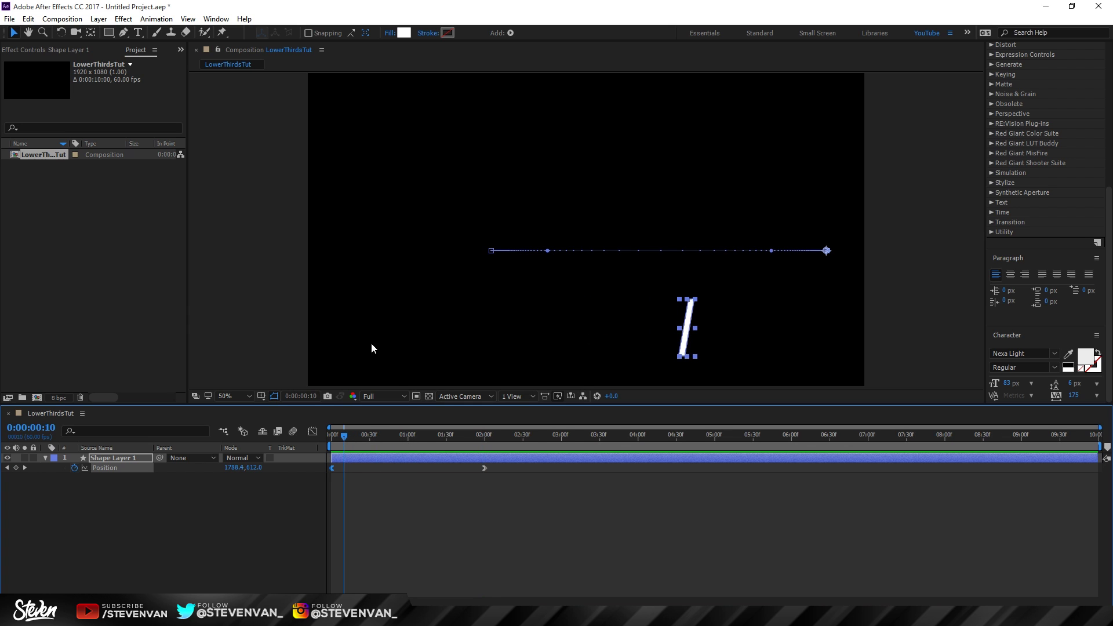
left_click(295, 458)
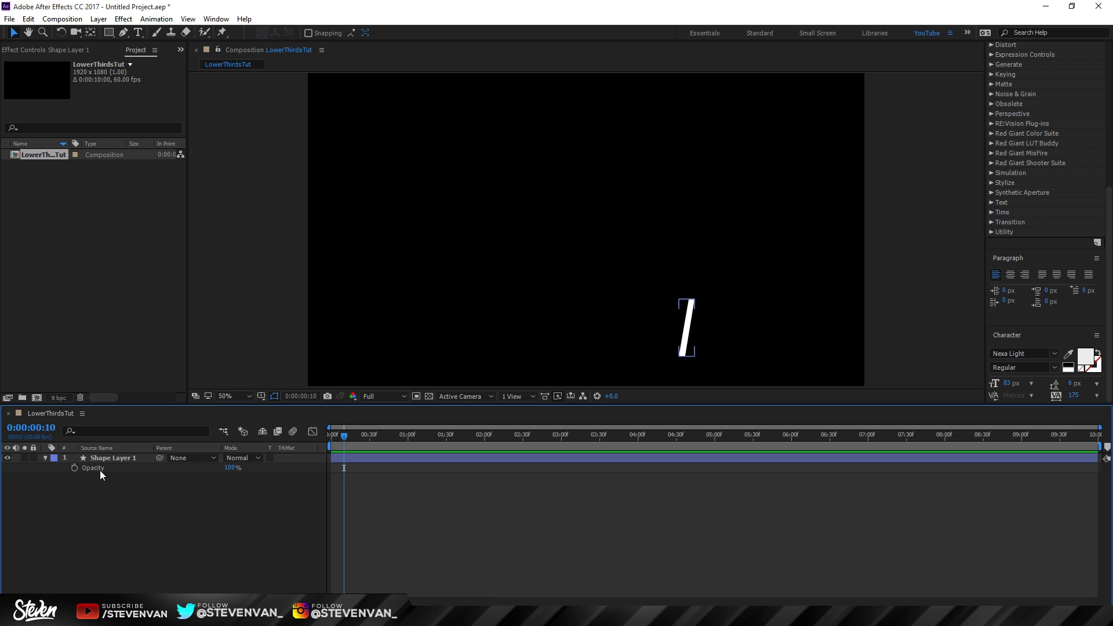
Step: Keyframe the bar's Opacity from 0% at 1:10 to 100% at 2:01
left_click_drag(330, 446, 416, 451)
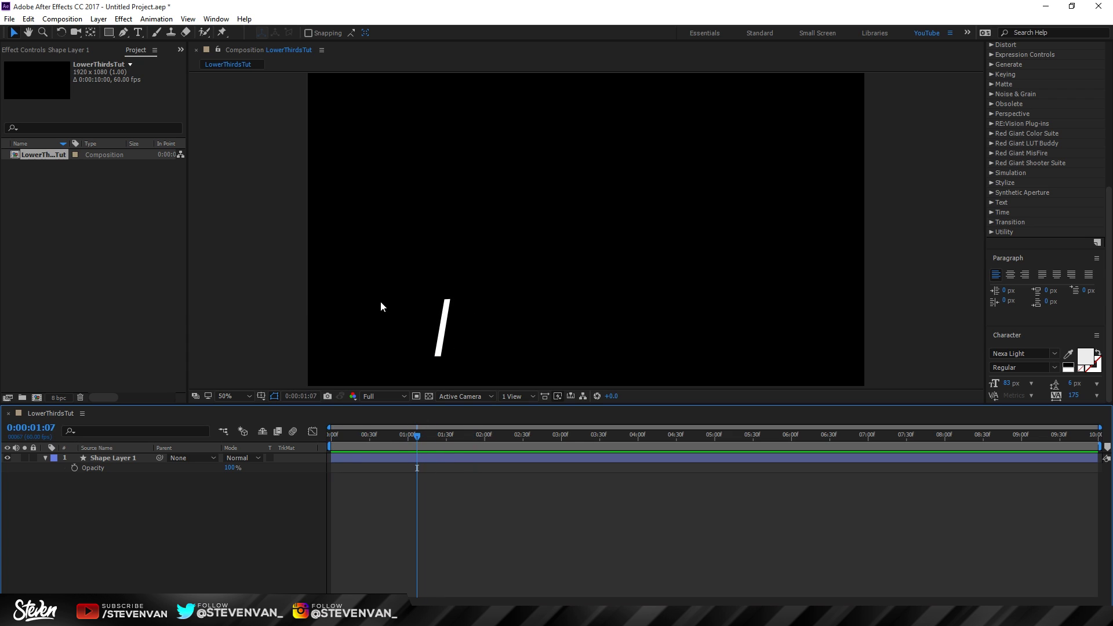
left_click_drag(408, 439, 416, 436)
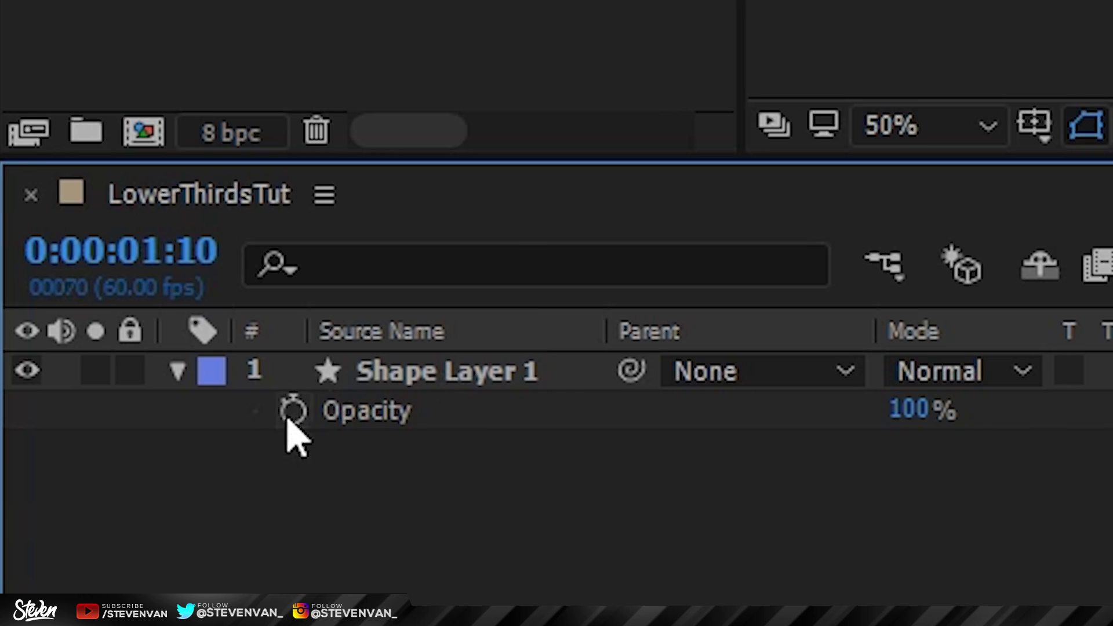
left_click(74, 468)
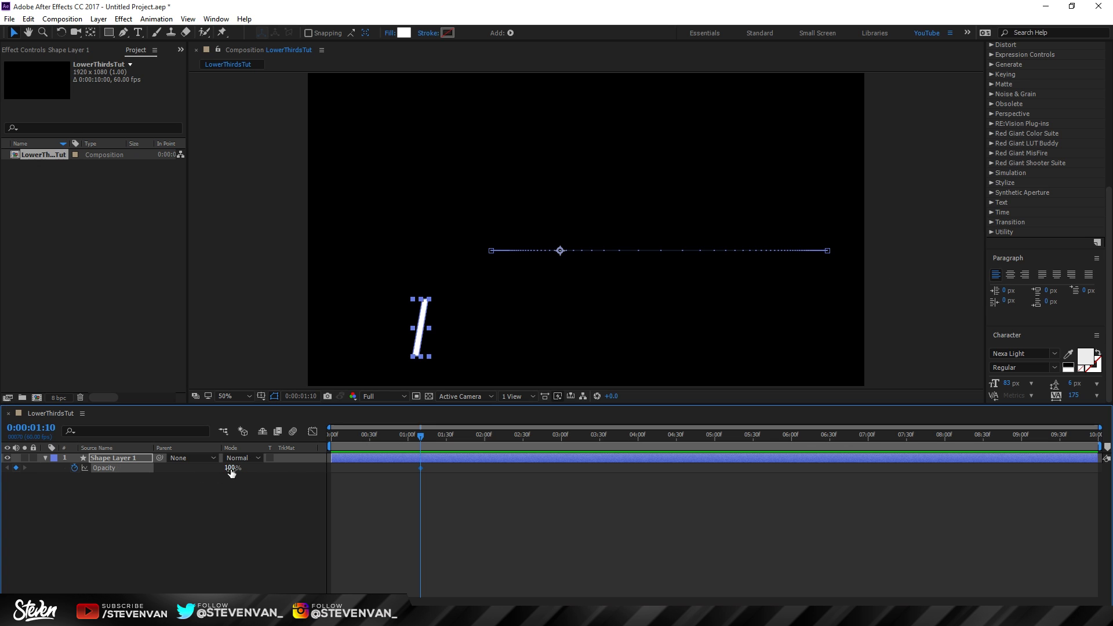
type("0")
key("Return")
left_click_drag(422, 436, 489, 439)
left_click(230, 470)
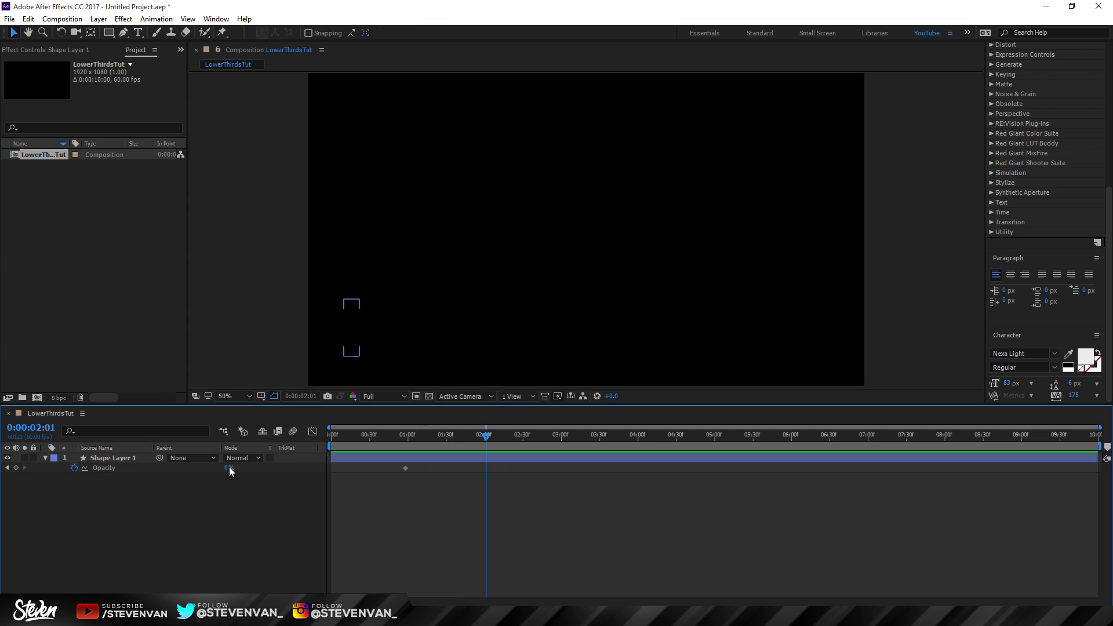
type("100")
key("Return")
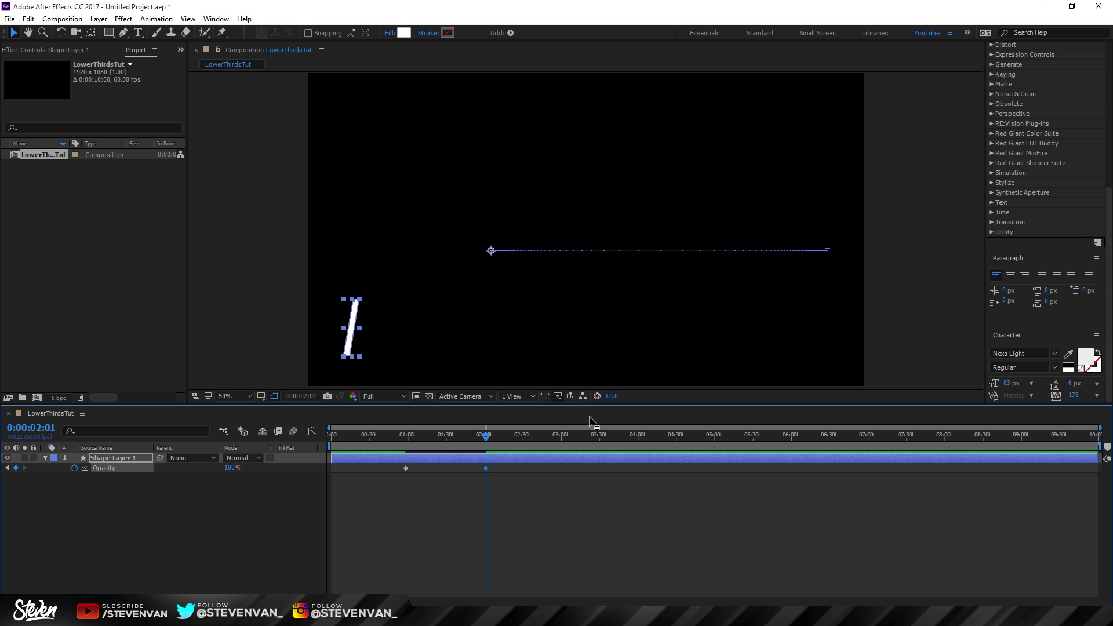
left_click_drag(396, 436, 513, 435)
Step: Ease out of the first Opacity keyframe and ease into the second
left_click(402, 469)
right_click(404, 470)
mouse_move(441, 461)
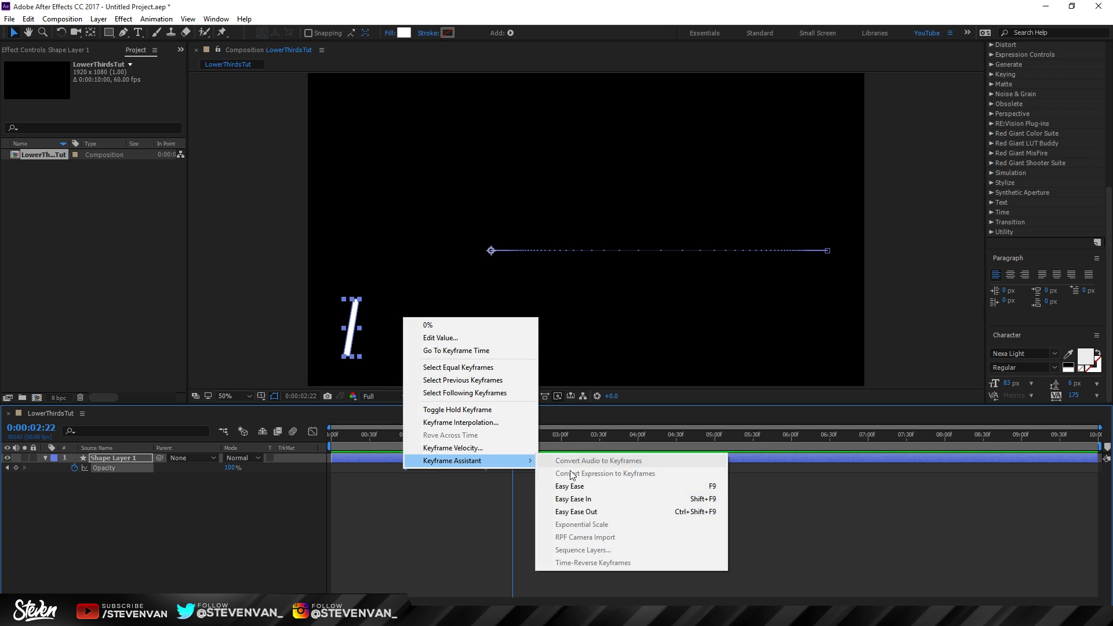
left_click(582, 512)
left_click(479, 472)
left_click(486, 469)
right_click(486, 468)
mouse_move(533, 461)
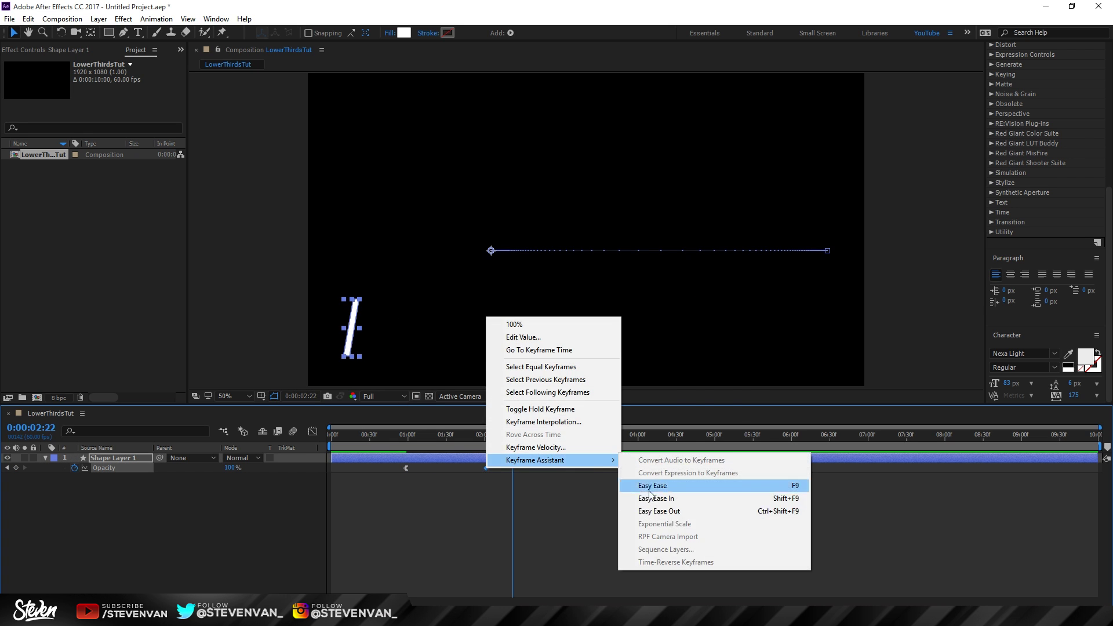
left_click(637, 498)
Step: Reshape the Opacity speed curve so the fade peaks sharply
left_click_drag(400, 436, 375, 449)
left_click(508, 436)
left_click_drag(499, 484, 394, 469)
left_click(312, 432)
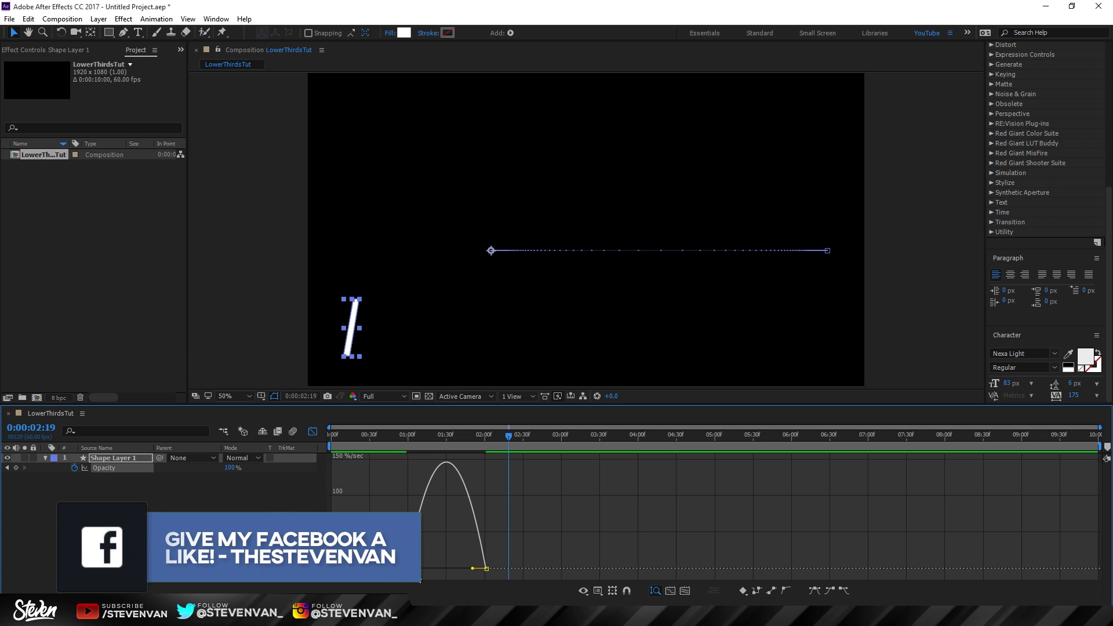
left_click_drag(419, 571, 458, 574)
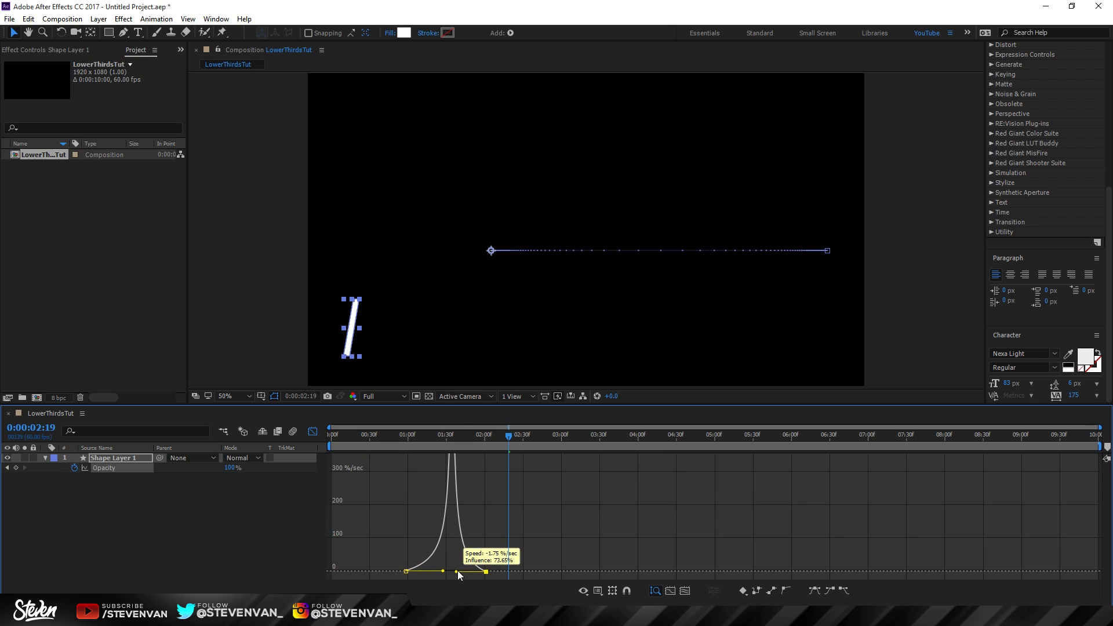
left_click(312, 431)
Step: Scrub and play back to check the bar's fade-in
left_click_drag(400, 437, 481, 436)
key("F2")
key("space")
key("space")
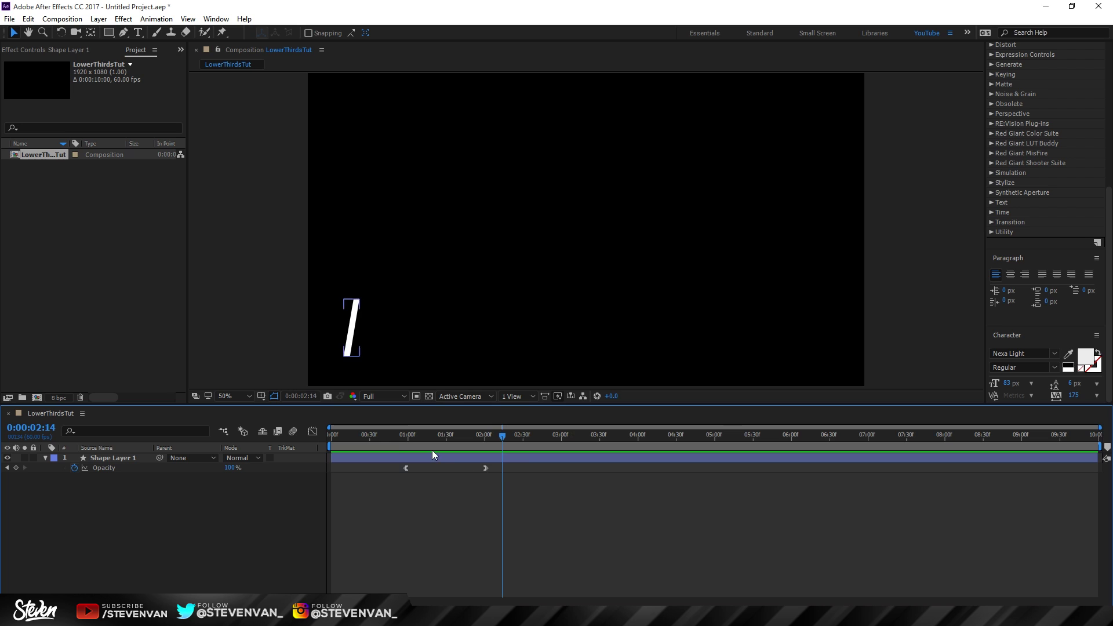
left_click(487, 478)
left_click(443, 471)
Step: Shift both Opacity keyframes about 0.4 s earlier and preview the sooner fade
left_click_drag(515, 476, 399, 466)
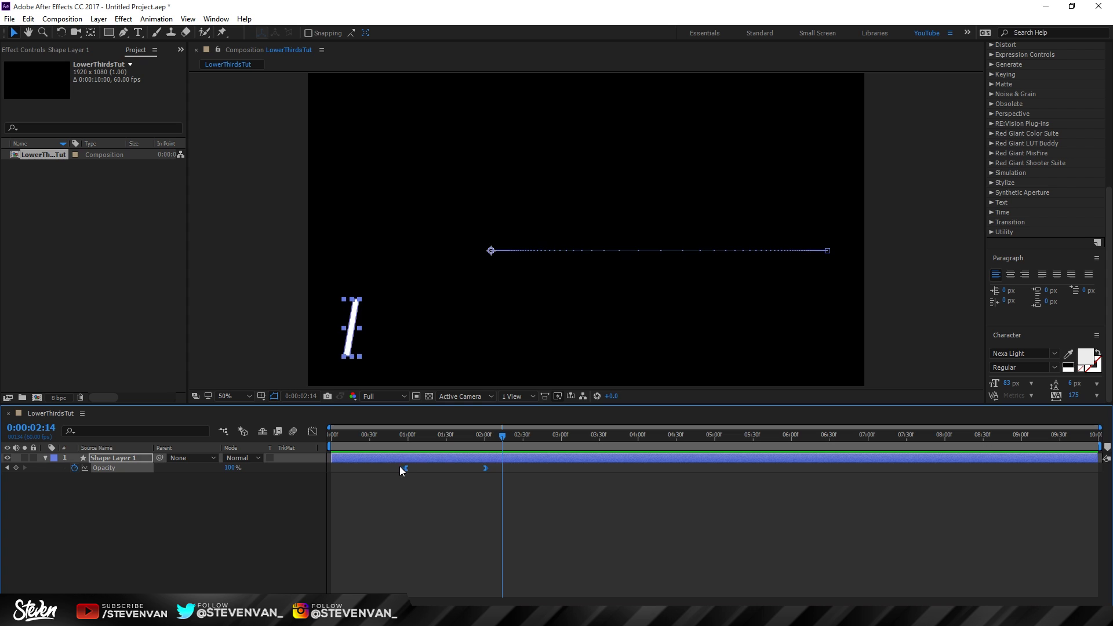
left_click_drag(487, 467, 456, 467)
left_click(364, 435)
key("space")
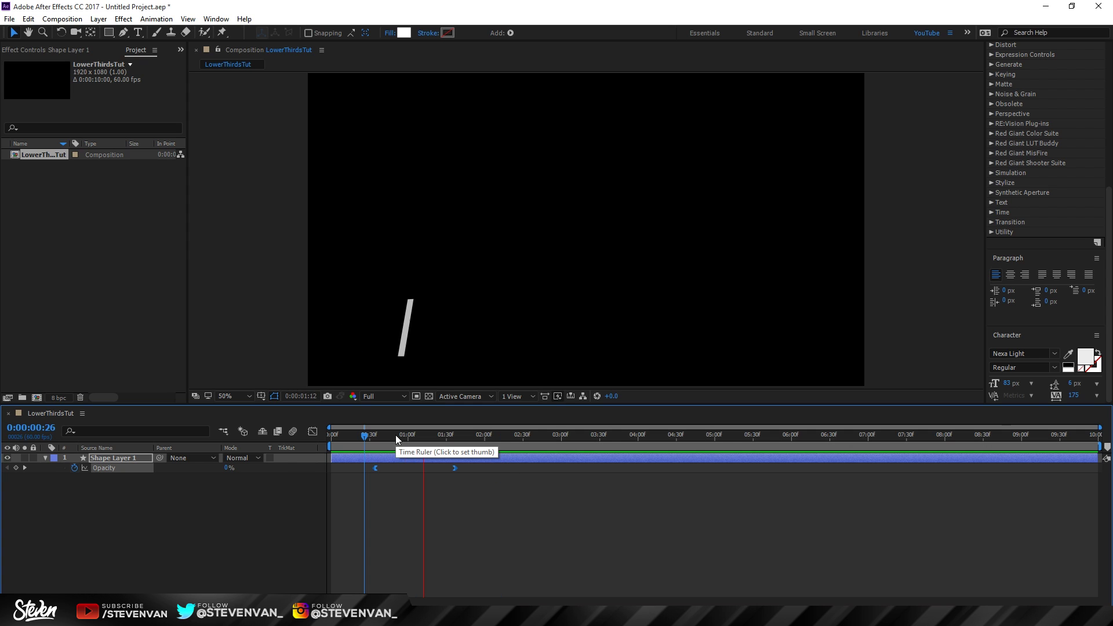
left_click_drag(395, 434, 484, 444)
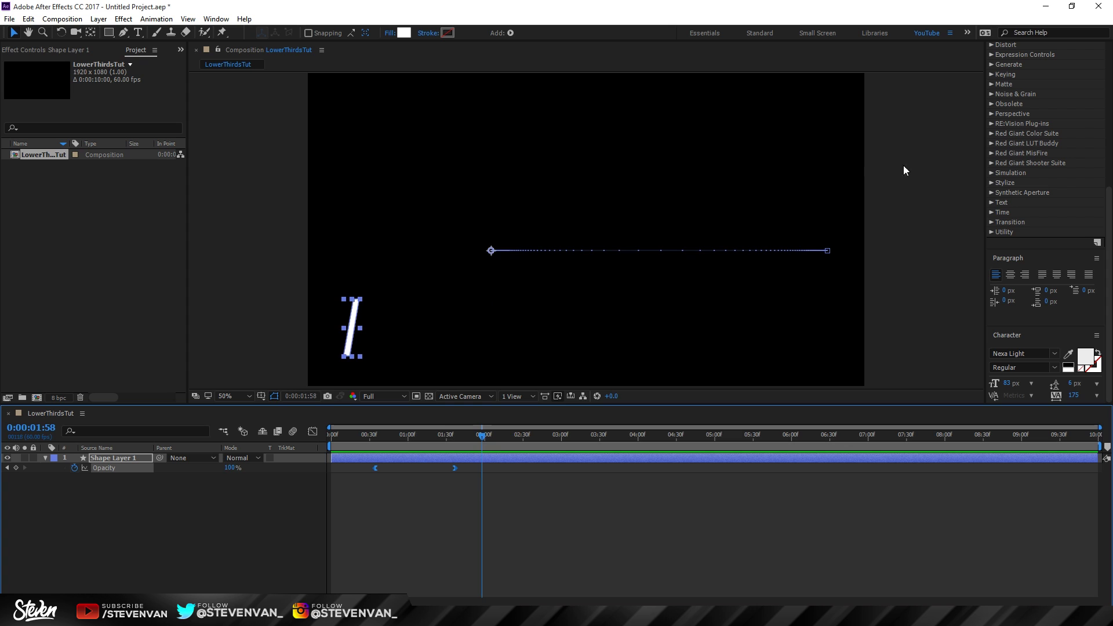
left_click(137, 32)
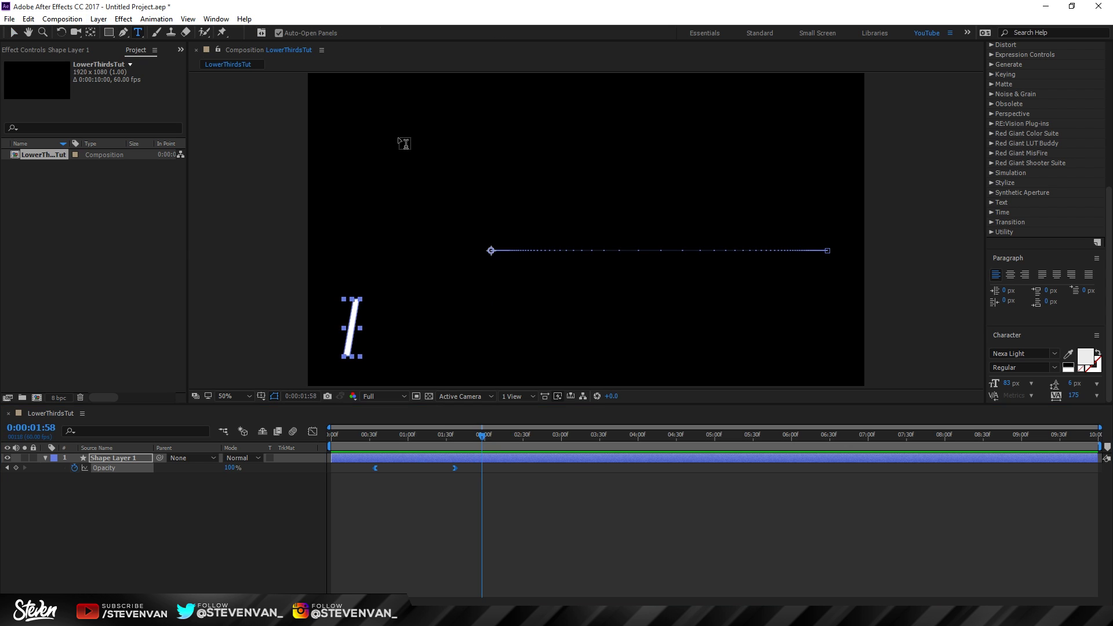
Step: Type 'twitter' beside the slash and duplicate it onto the line below
left_click(393, 308)
type("twitter")
key("Escape")
key("v")
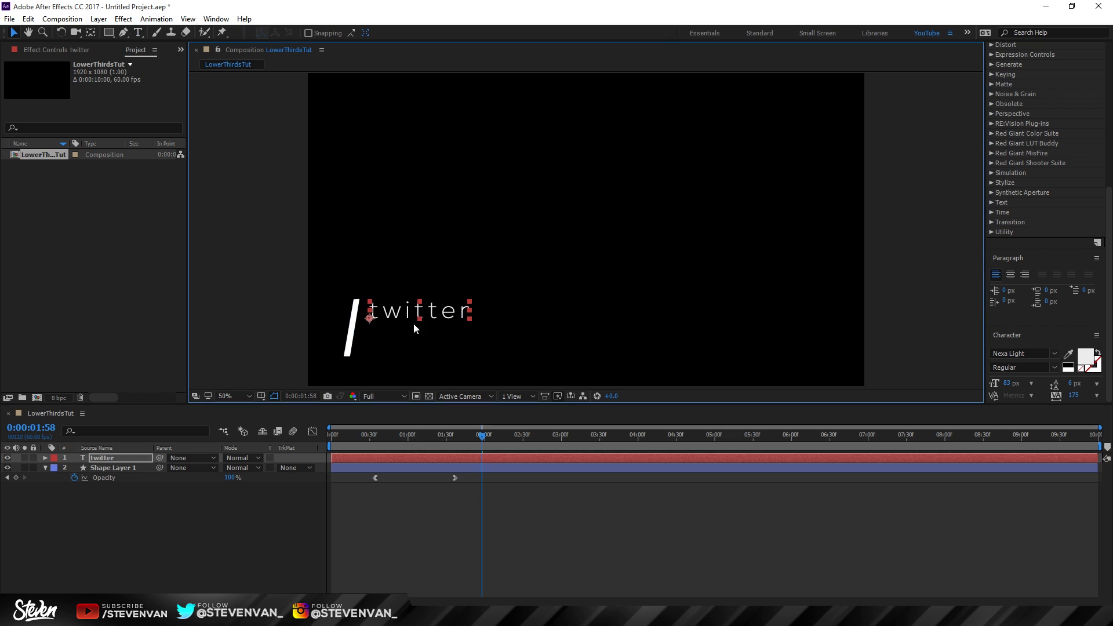
key("ctrl+d")
left_click_drag(398, 321, 397, 341)
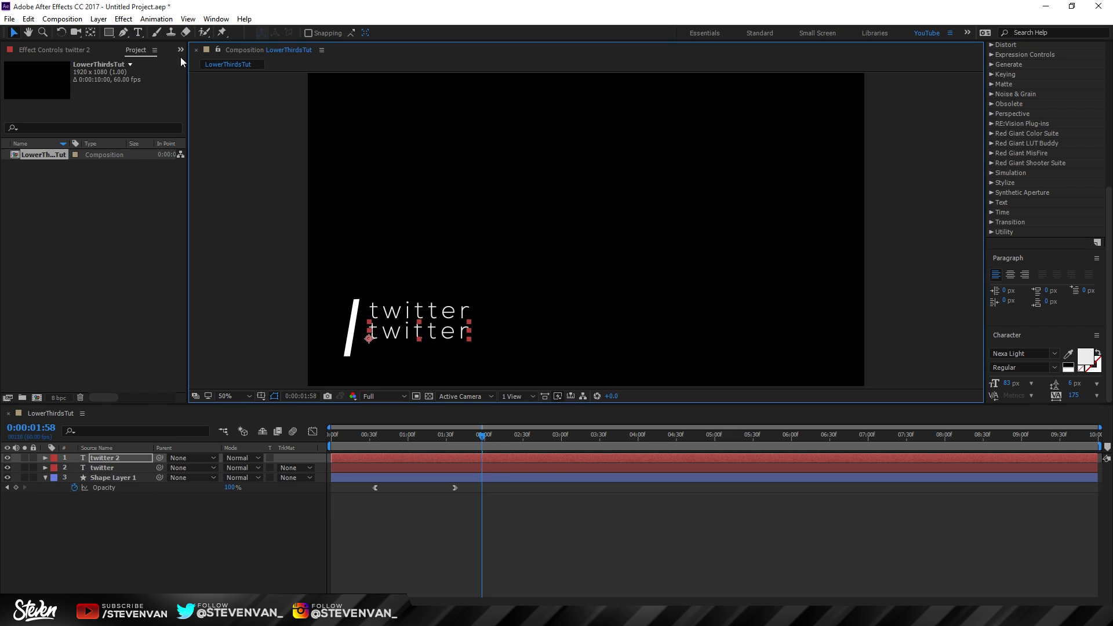
Step: Retype the lower copy as the Twitter handle and set it in Nexa Bold
left_click(138, 33)
left_click(427, 328)
key("ctrl+a")
key("BackSpace")
key("BackSpace")
key("BackSpace")
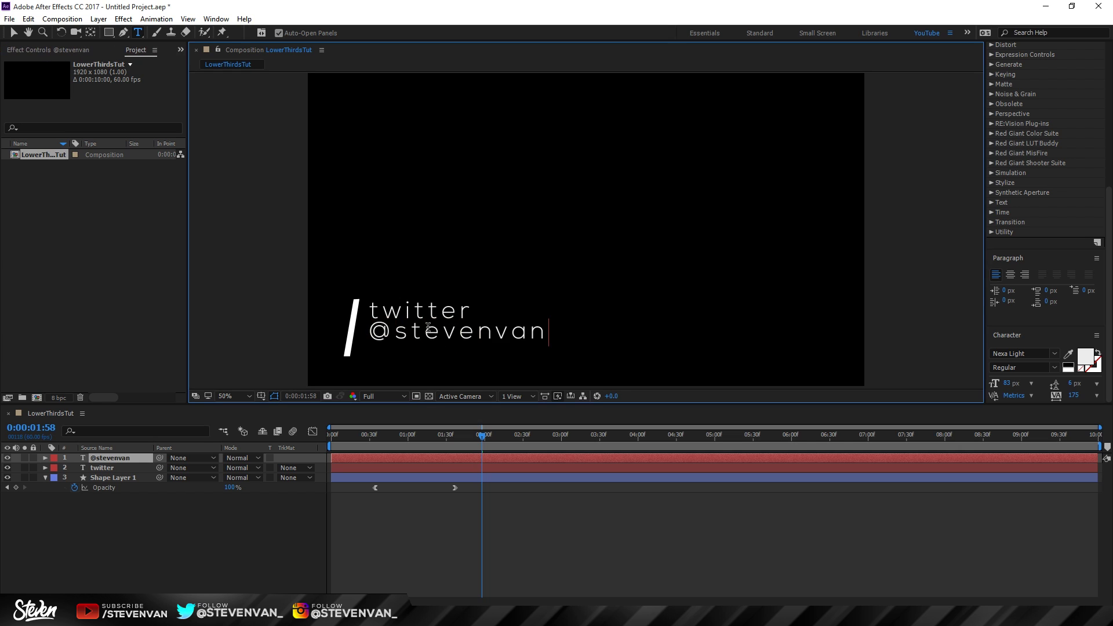
key("ctrl+a")
left_click(1026, 353)
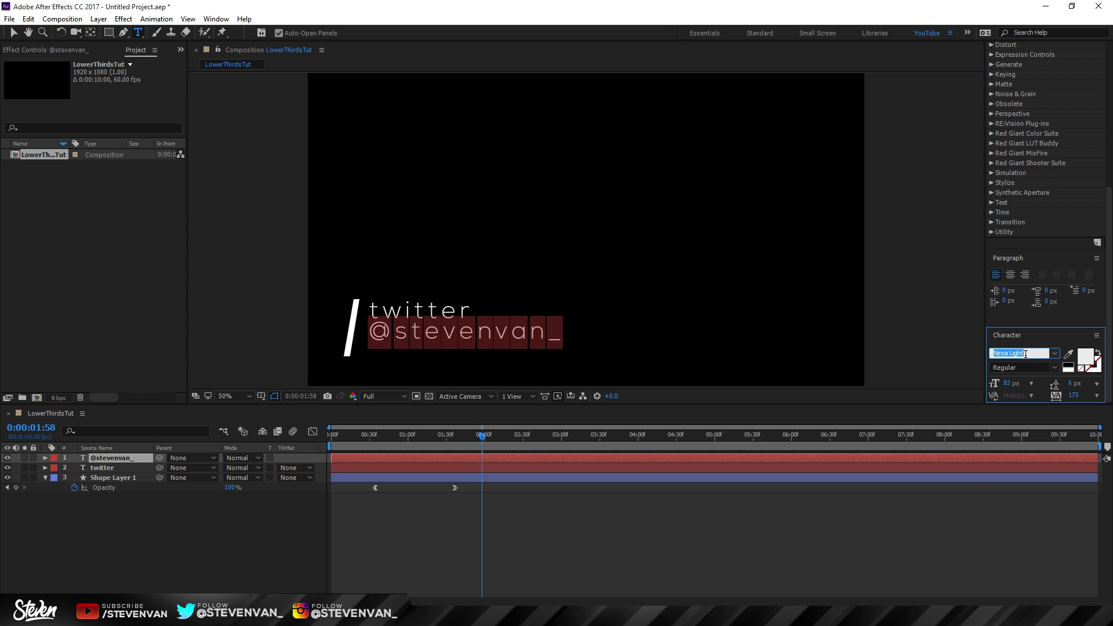
key("Up")
Step: Move both text lines down slightly and scrub back to review the slash
left_click(14, 32)
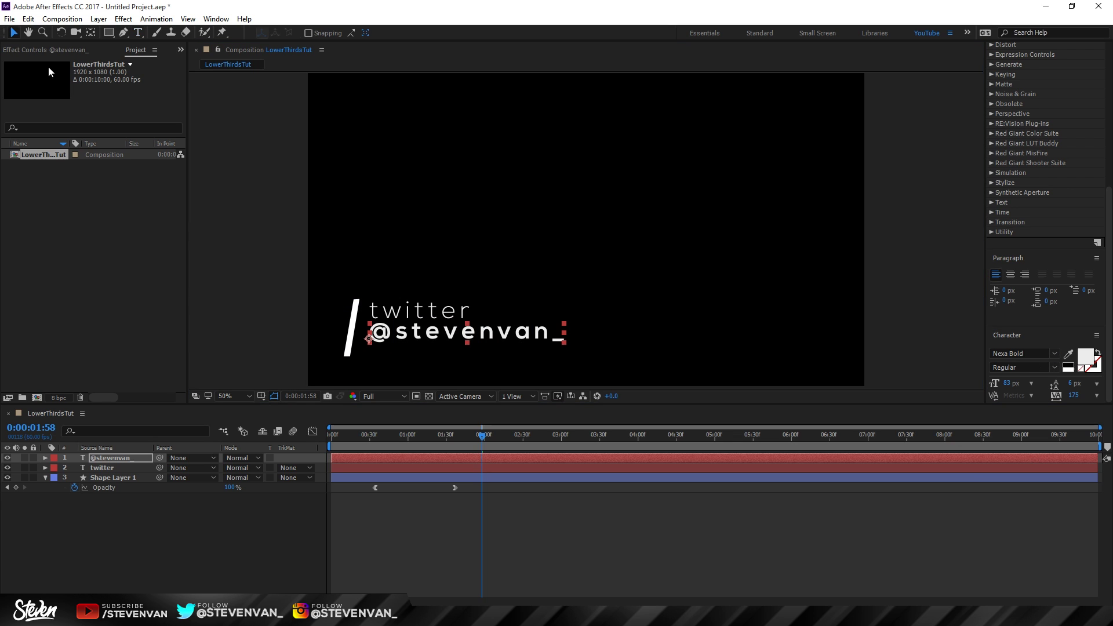
left_click(383, 467, "shift")
left_click_drag(417, 311, 418, 316)
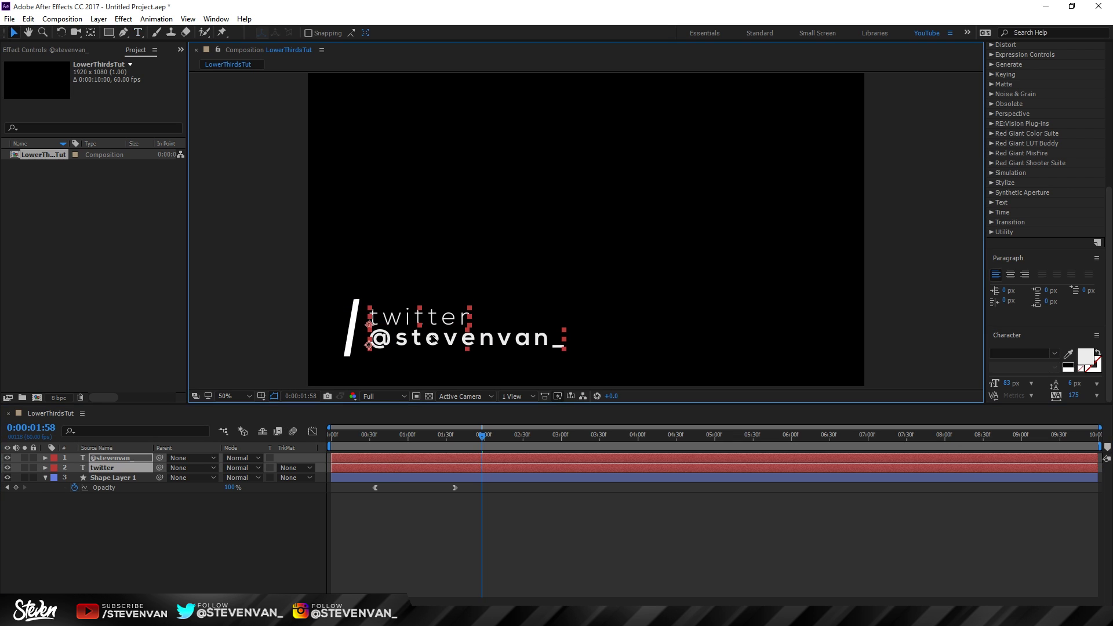
left_click(522, 535)
left_click_drag(352, 436, 492, 455)
Step: Draw a closed four-point slanted shape left of the text with the Pen tool
left_click(123, 32)
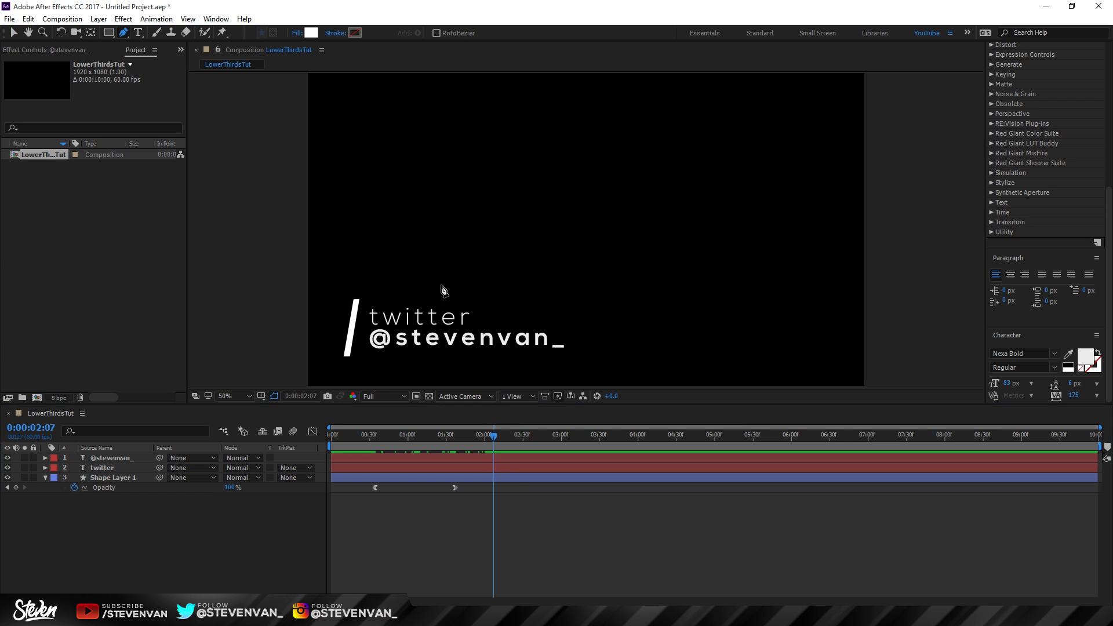
left_click(357, 363)
left_click(261, 283)
left_click(246, 369)
left_click(356, 365)
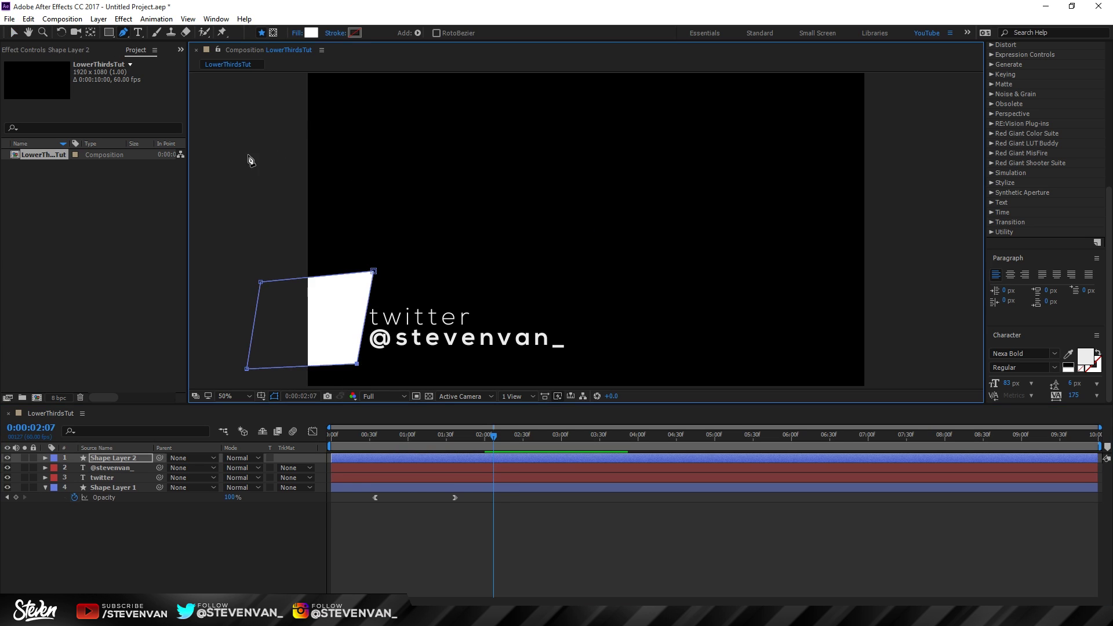
left_click(13, 33)
key("ctrl+d")
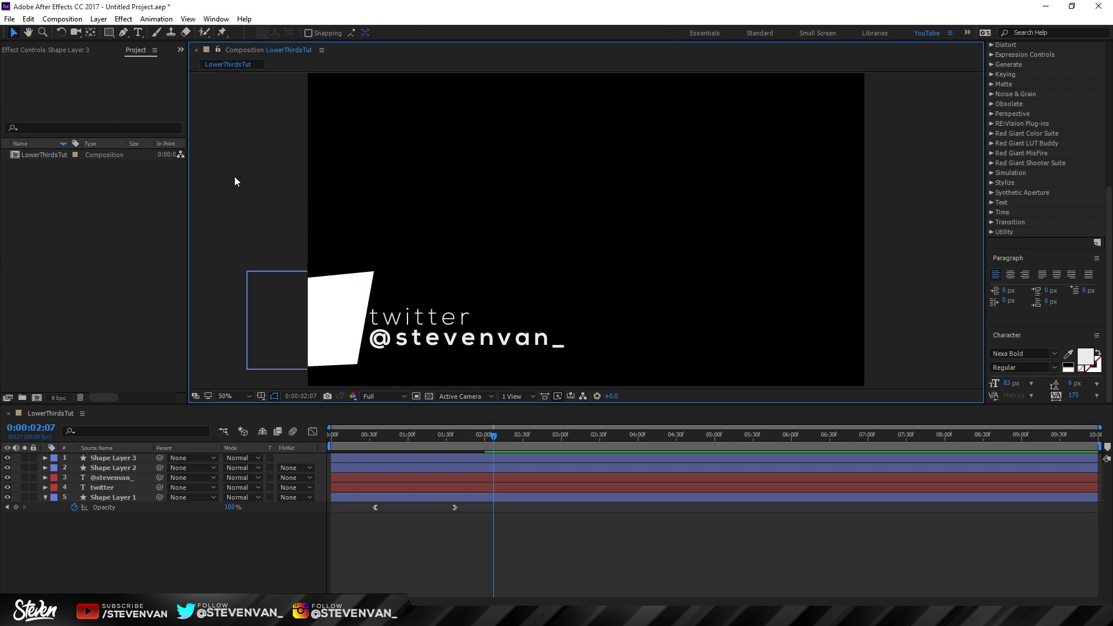
left_click_drag(147, 467, 111, 483)
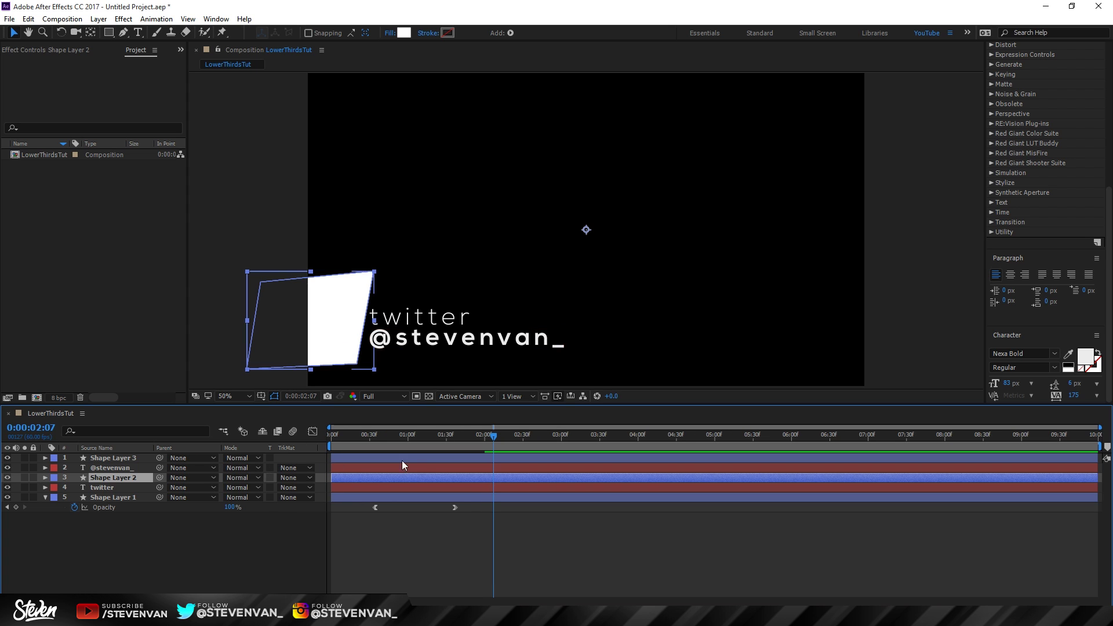
left_click(139, 467)
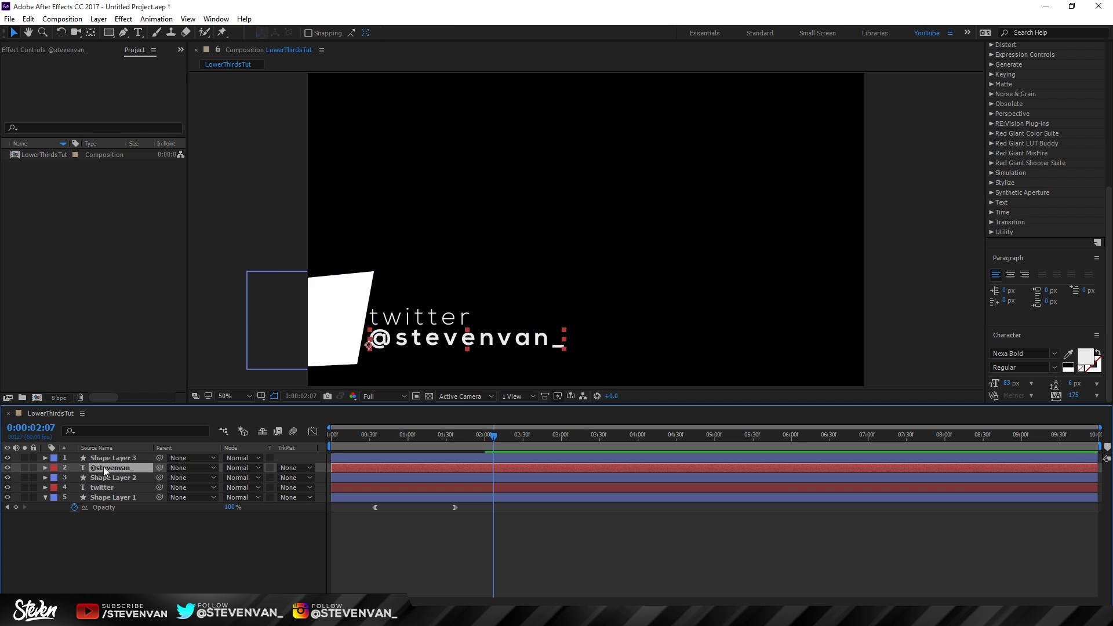
left_click(290, 468)
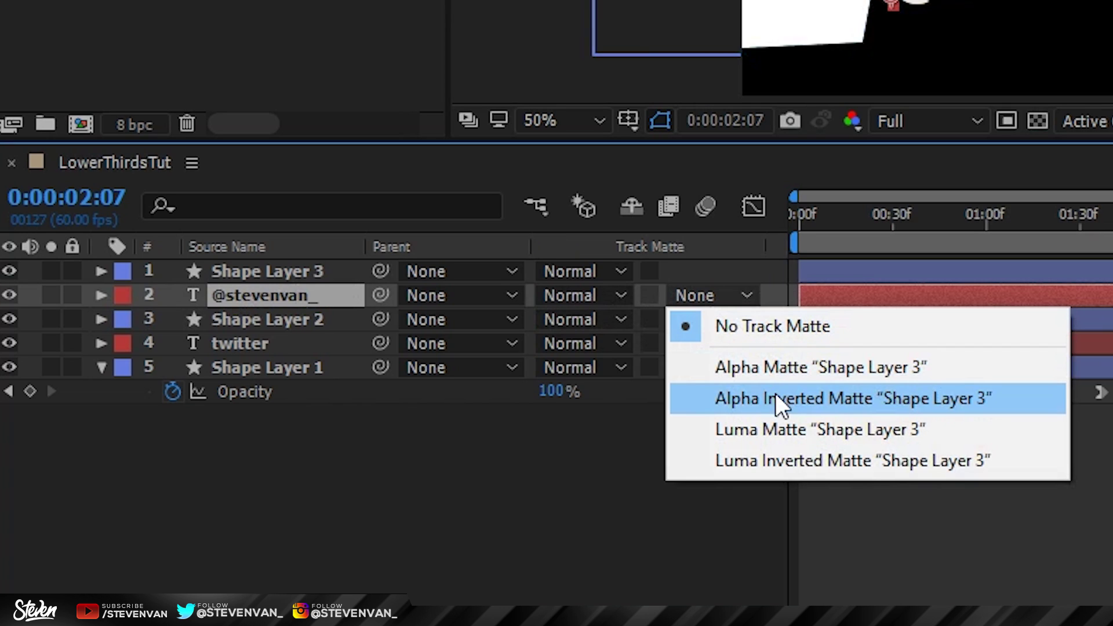
left_click(956, 405)
left_click(291, 486)
left_click(324, 529)
Step: Scrub from 1:25 to 1:46 to check the masking, then select both text layers
left_click_drag(447, 435, 439, 436)
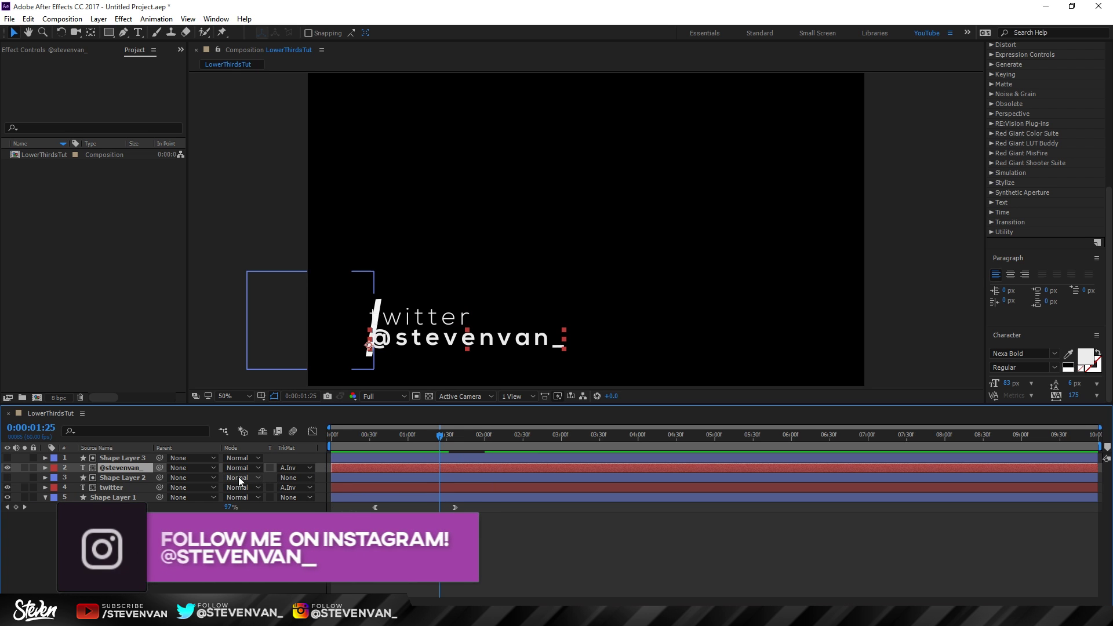
left_click(289, 469)
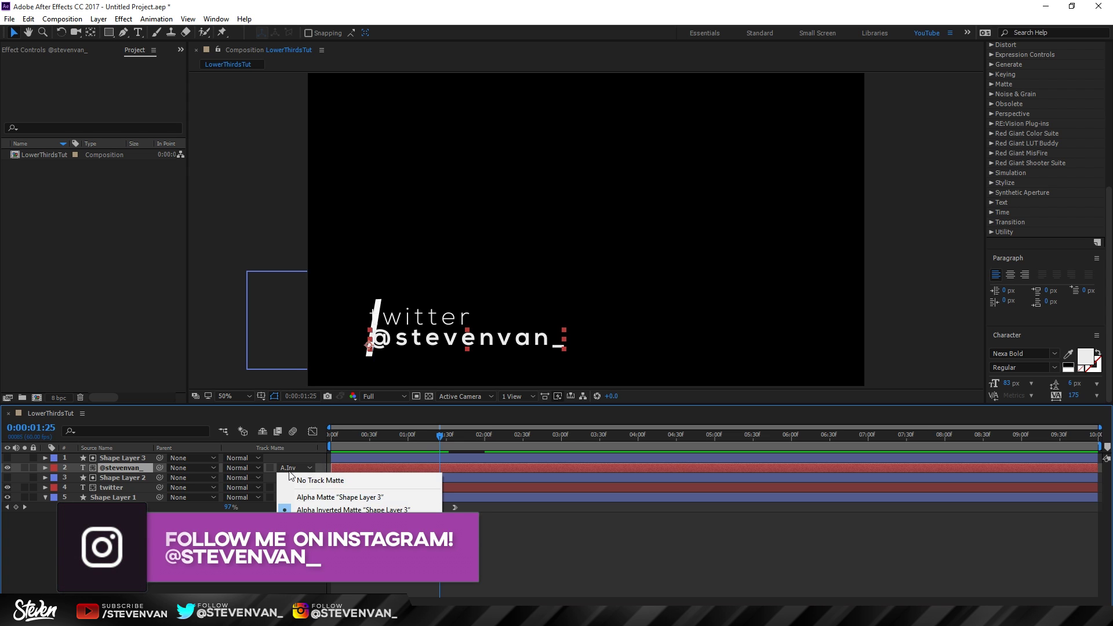
left_click(552, 550)
left_click_drag(440, 438, 467, 440)
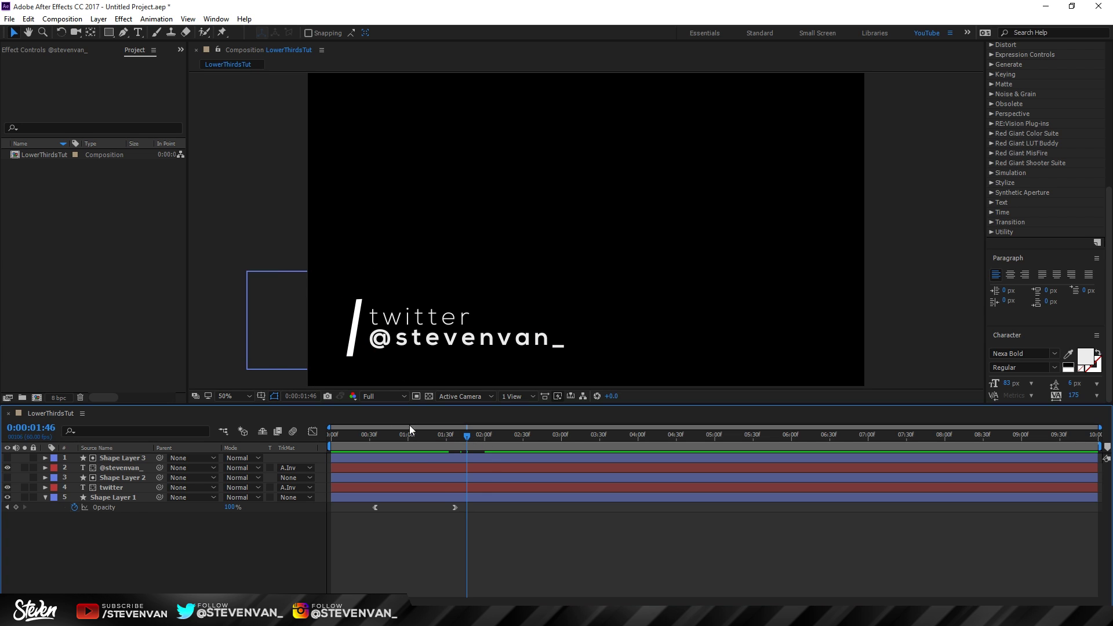
left_click_drag(450, 436, 503, 437)
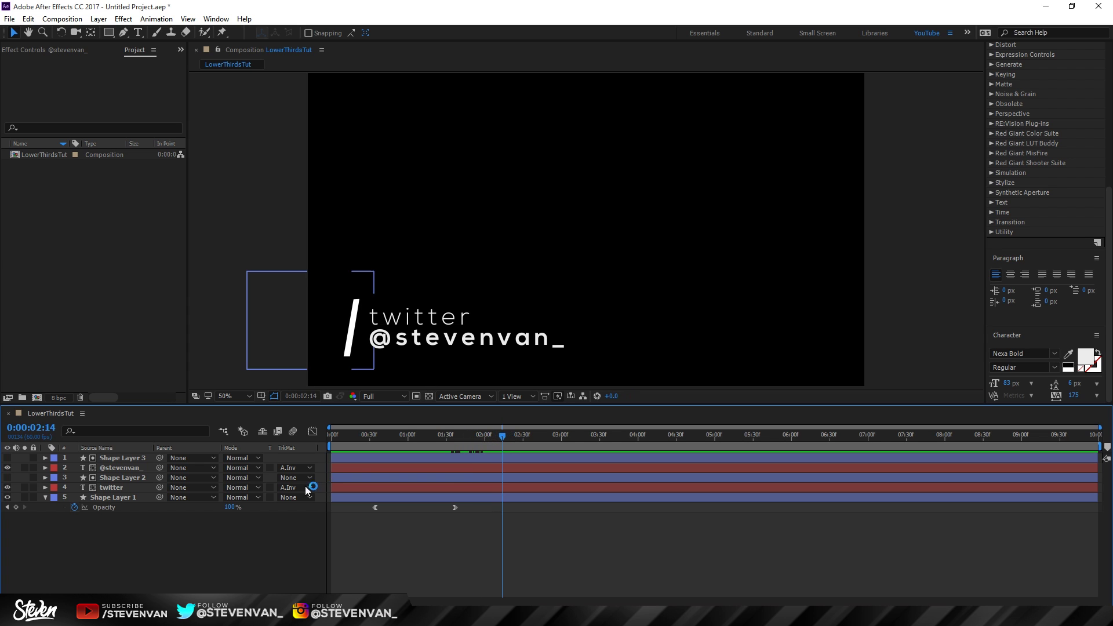
left_click(141, 481)
left_click(125, 487)
left_click(146, 468, "ctrl")
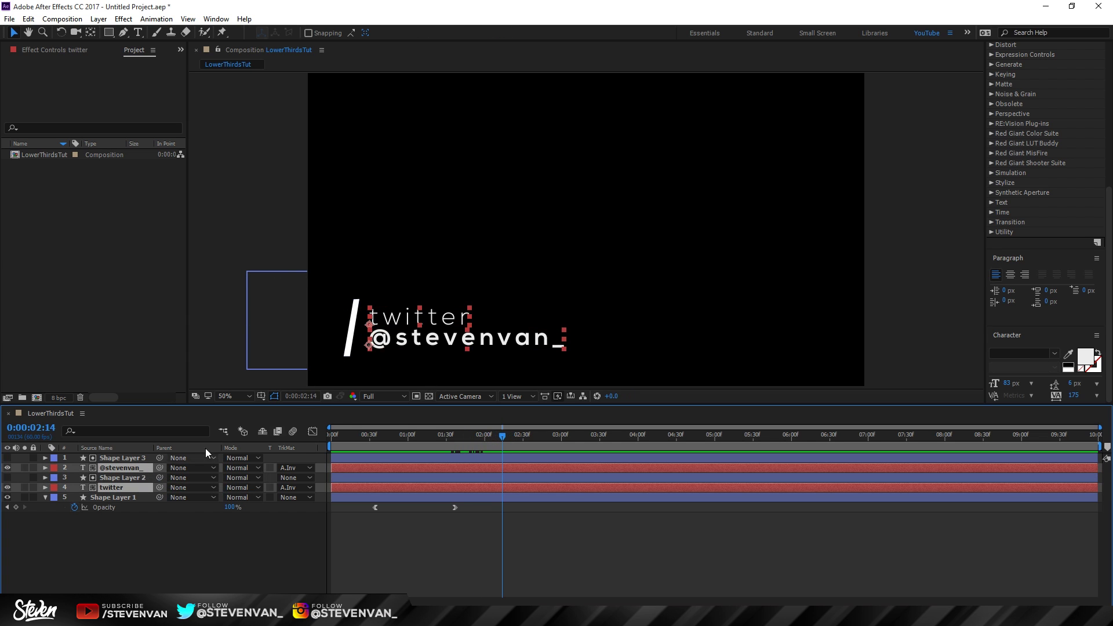
left_click_drag(492, 436, 425, 434)
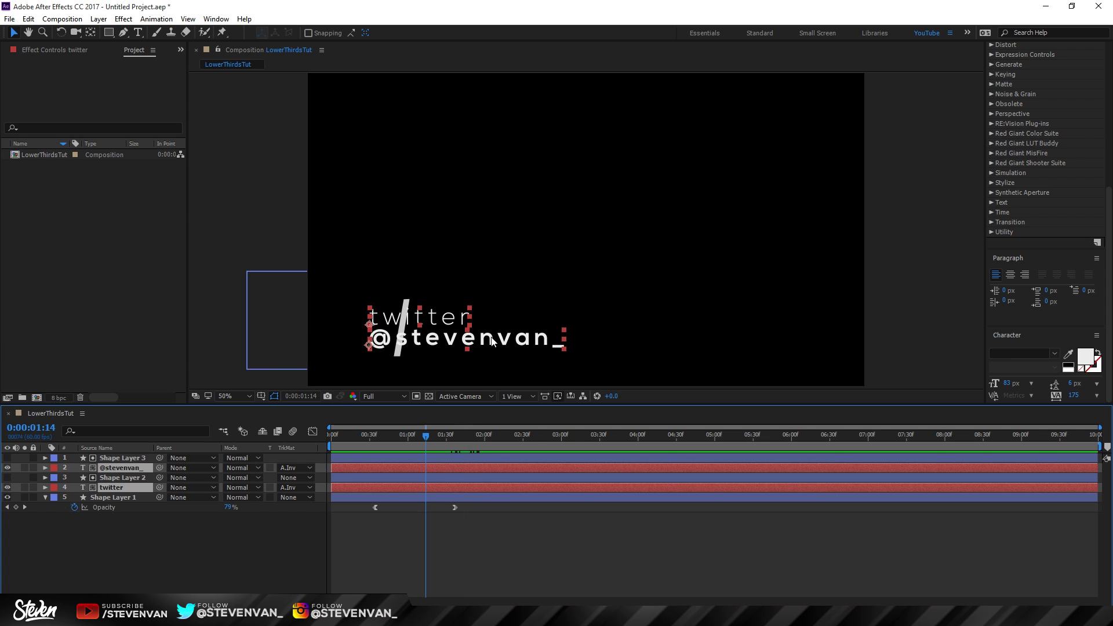
key("shift+Left")
key("shift+Left")
key("shift+Left")
key("shift+Left")
key("shift+Left")
key("shift+Left")
key("shift+Left")
key("shift+Left")
key("shift+Left")
key("shift+Left")
key("shift+Left")
key("shift+Left")
key("shift+Left")
key("shift+Left")
key("shift+Left")
key("shift+Left")
key("shift+Left")
key("shift+Left")
key("shift+Left")
key("shift+Left")
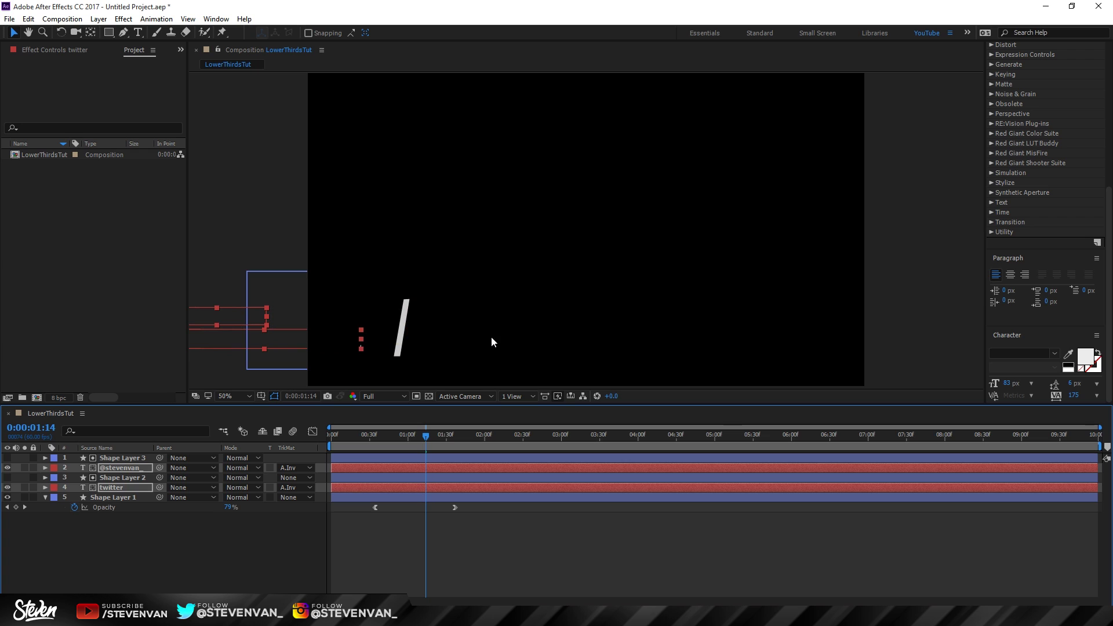
key("shift+Left")
left_click_drag(445, 436, 498, 437)
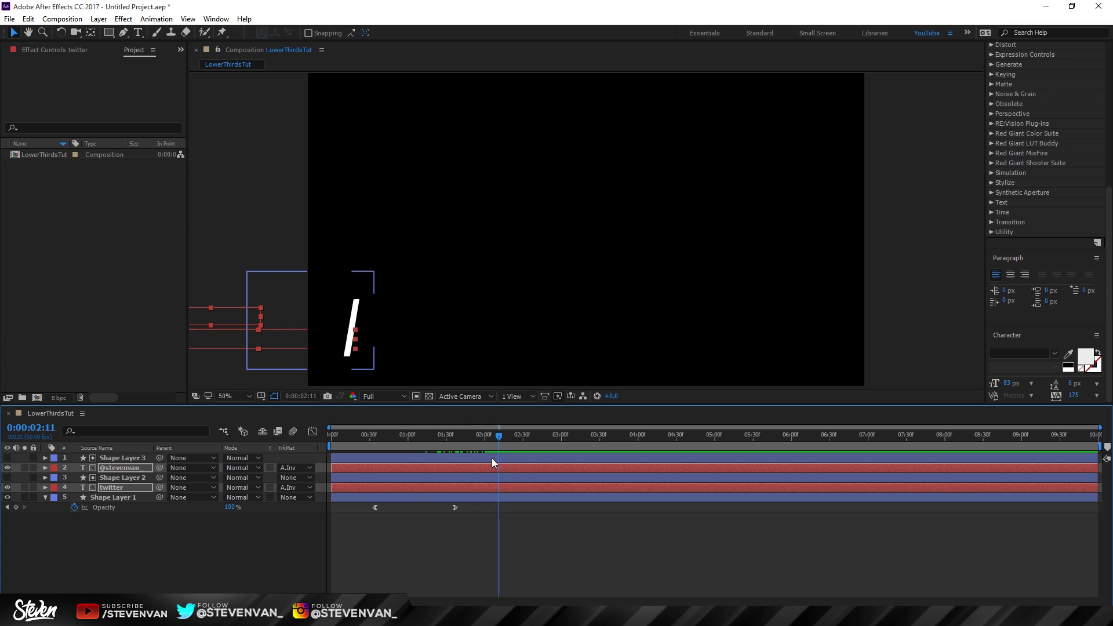
key("space")
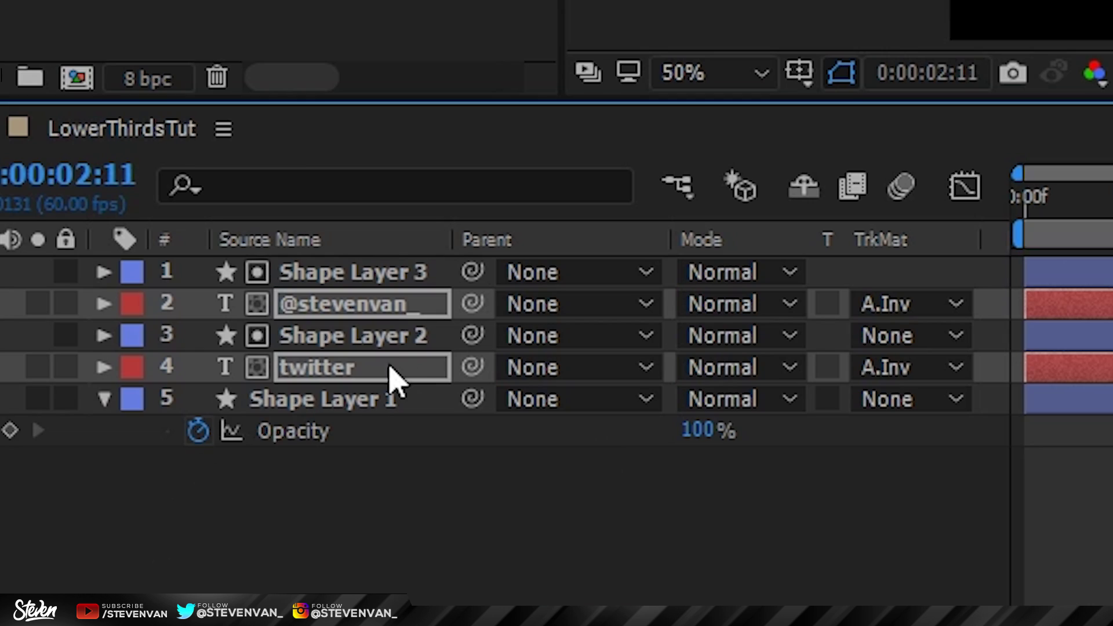
Step: Keyframe both text layers' resting Position, then shift them off-screen left at an earlier time
key("p")
left_click(198, 335)
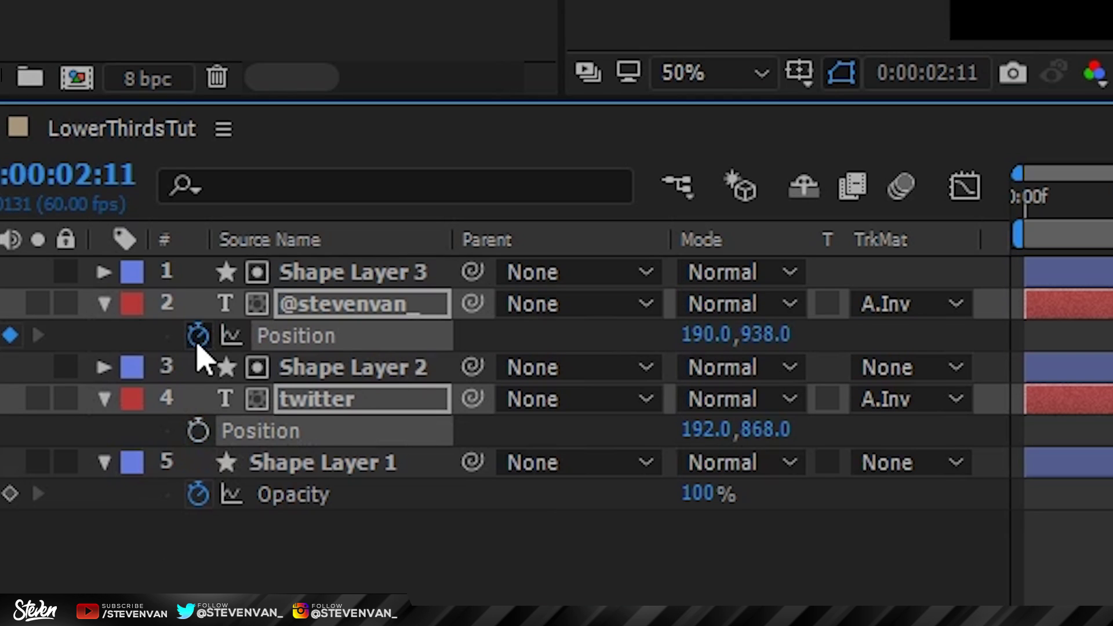
left_click_drag(497, 434, 410, 441)
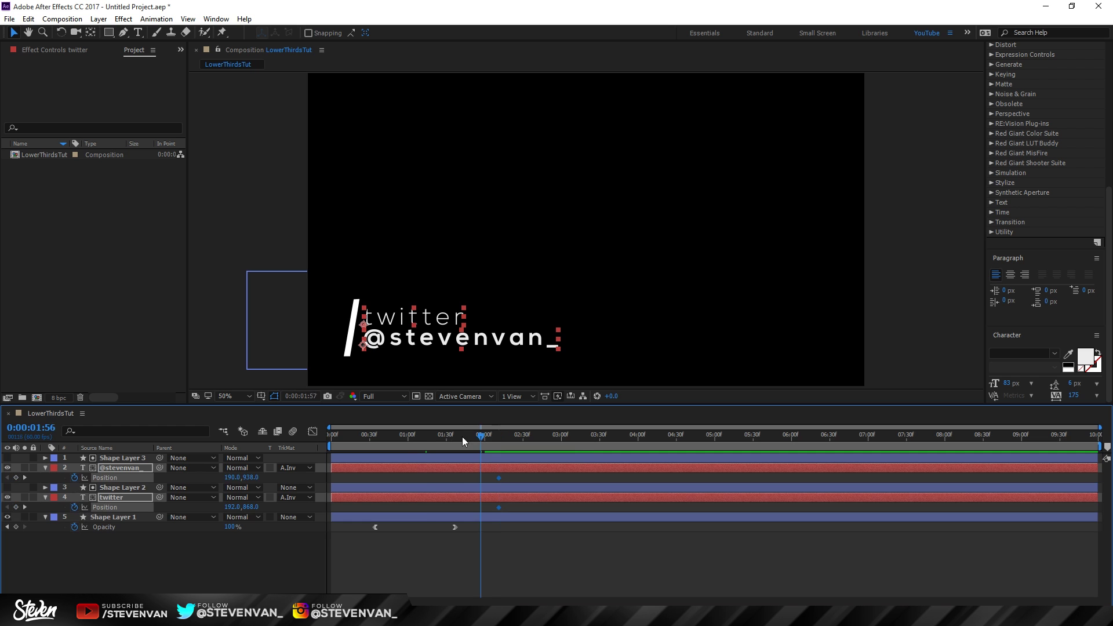
key("shift+Left")
key("shift+Left")
key("shift+Left")
key("shift+Left")
key("shift+Left")
key("shift+Left")
key("shift+Left")
key("shift+Left")
key("shift+Left")
key("shift+Left")
key("shift+Left")
key("shift+Left")
key("shift+Left")
key("shift+Left")
key("shift+Left")
key("shift+Left")
key("shift+Left")
key("shift+Left")
key("shift+Left")
key("shift+Left")
key("shift+Left")
key("shift+Left")
key("shift+Left")
key("shift+Left")
key("shift+Left")
key("shift+Left")
key("shift+Left")
key("shift+Left")
key("shift+Left")
key("shift+Left")
key("shift+Left")
key("shift+Left")
key("shift+Left")
key("shift+Left")
key("shift+Left")
key("shift+Left")
key("shift+Left")
key("shift+Left")
key("shift+Left")
key("shift+Left")
left_click_drag(410, 442, 400, 442)
Step: Preview the slide-in and drag its starting keyframes later, then step through it
key("space")
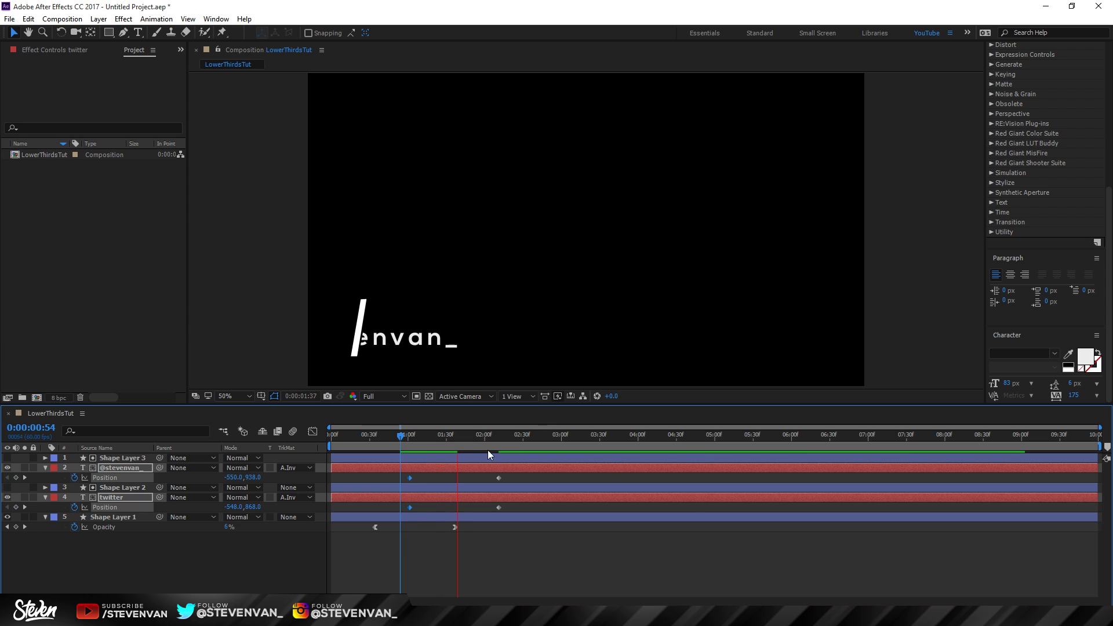
left_click_drag(401, 440, 414, 444)
key("space")
left_click_drag(412, 507, 468, 506)
left_click(437, 434)
left_click_drag(449, 439, 502, 439)
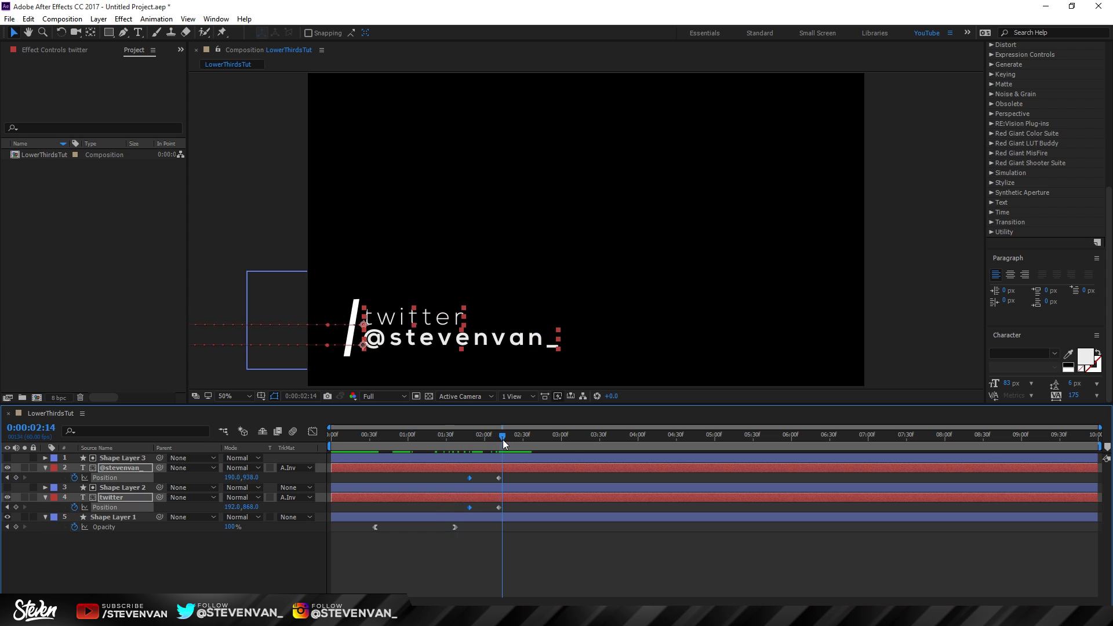
left_click_drag(514, 509, 484, 476)
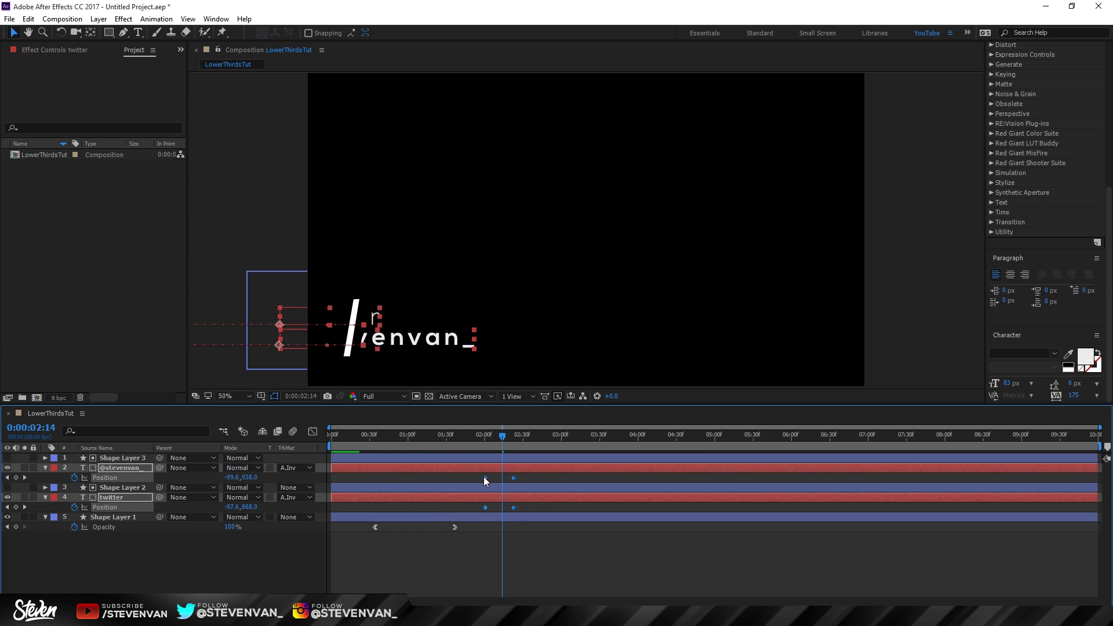
left_click(465, 435)
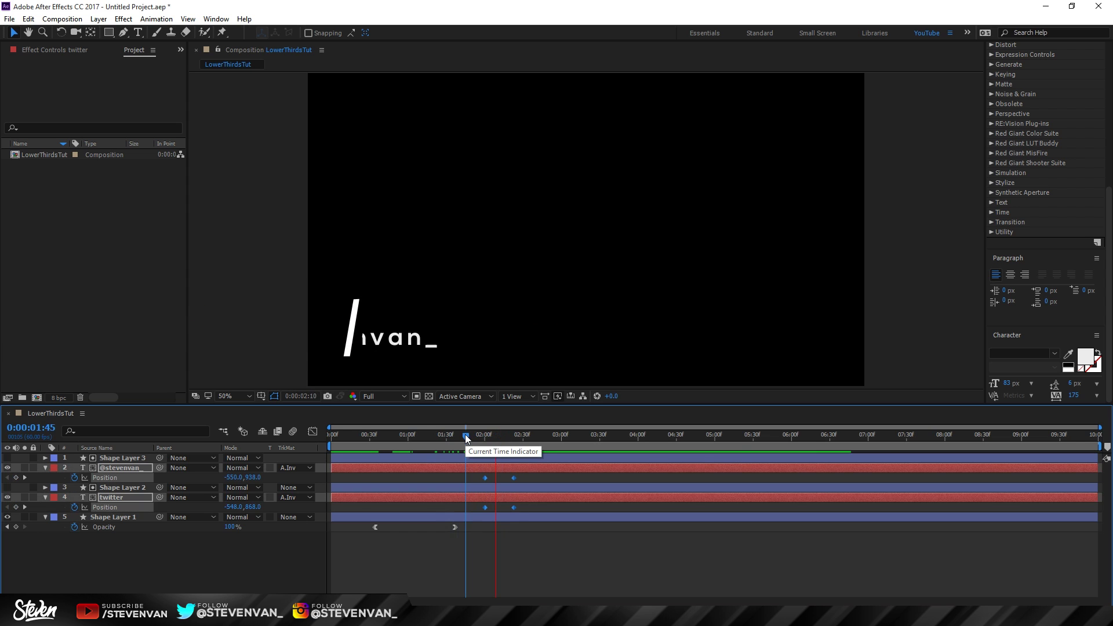
key("space")
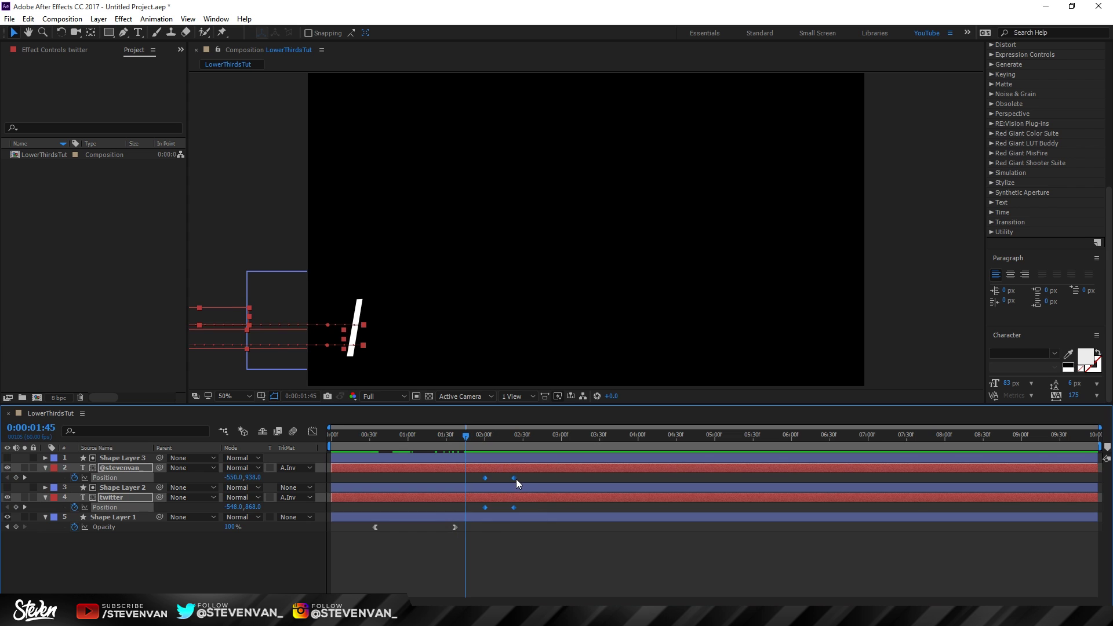
left_click_drag(513, 478, 587, 479)
key("ctrl+z")
left_click_drag(513, 507, 549, 479)
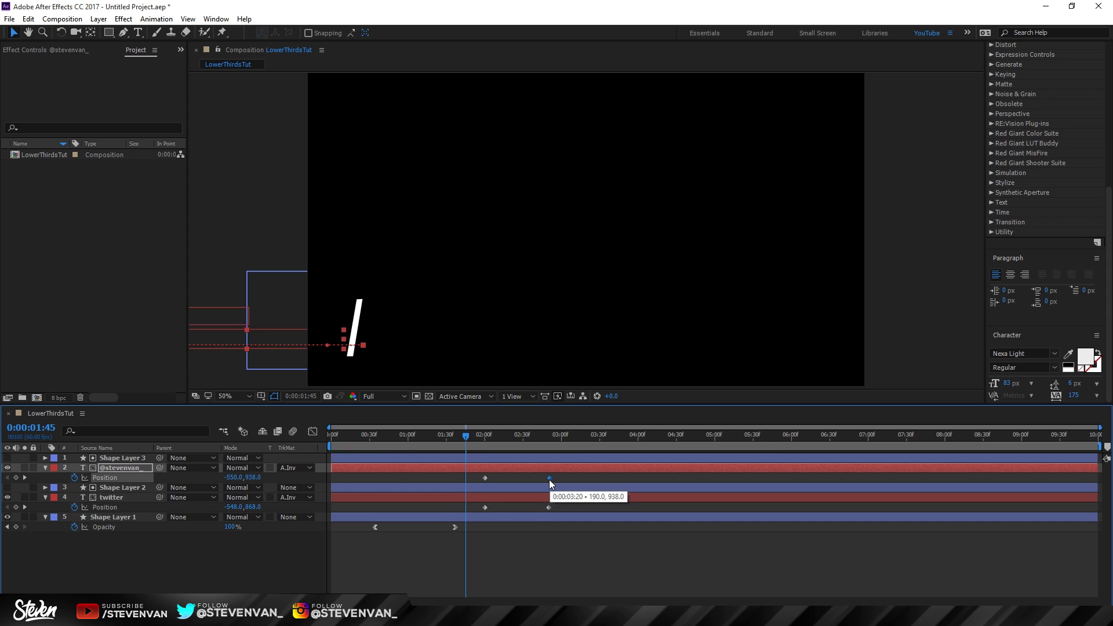
left_click_drag(486, 478, 554, 478)
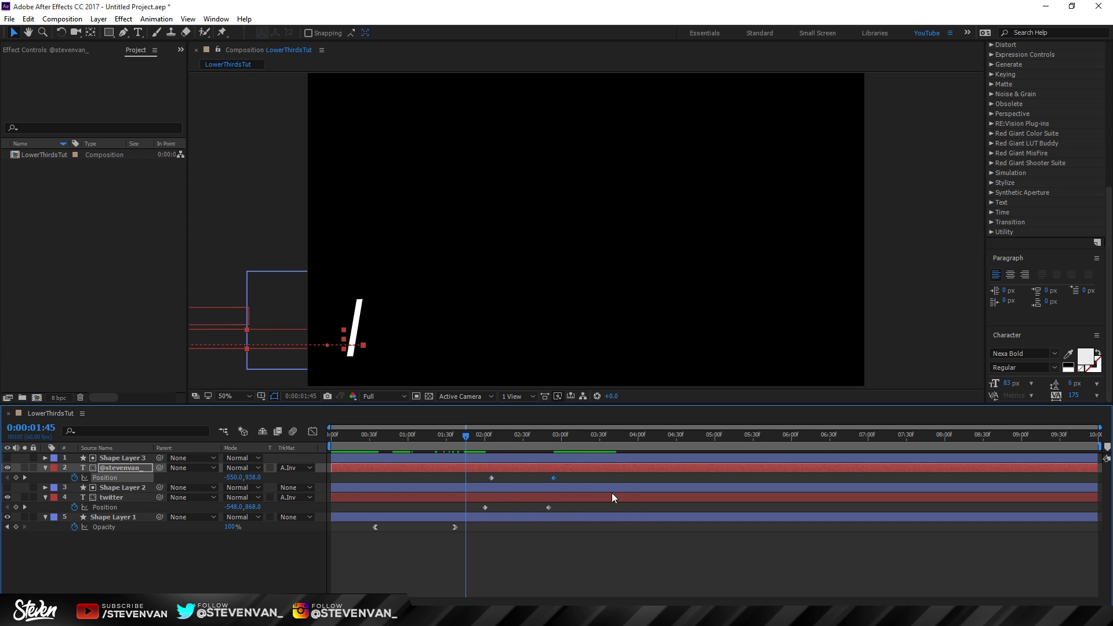
Step: Preview the staggered slide-in from 01:47 and select both first Position keyframes
left_click_drag(478, 439, 468, 439)
key("space")
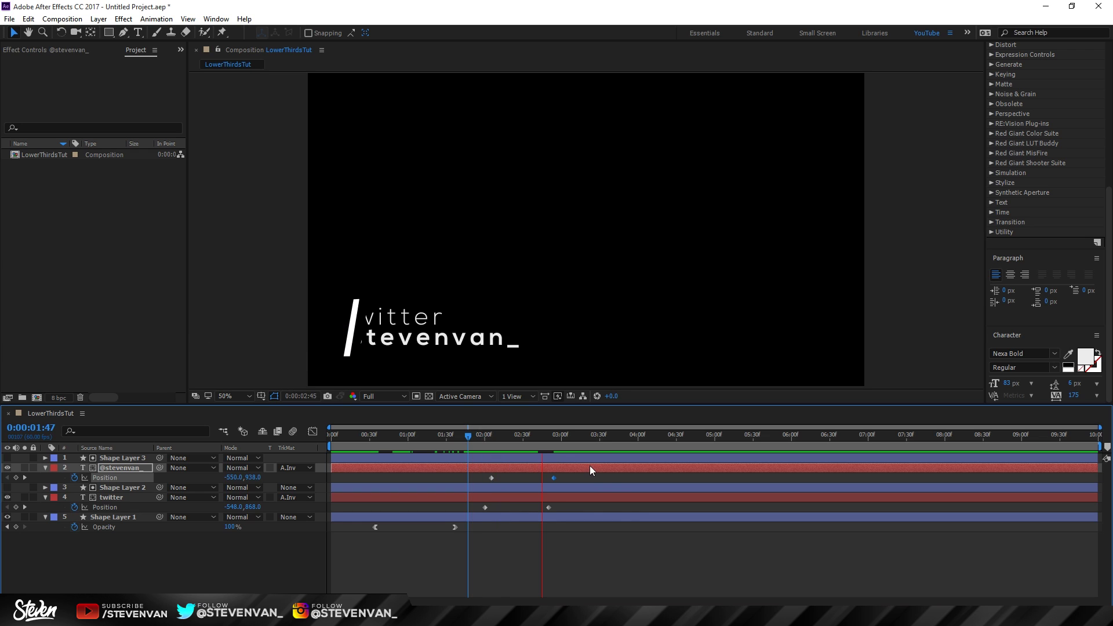
left_click(470, 439)
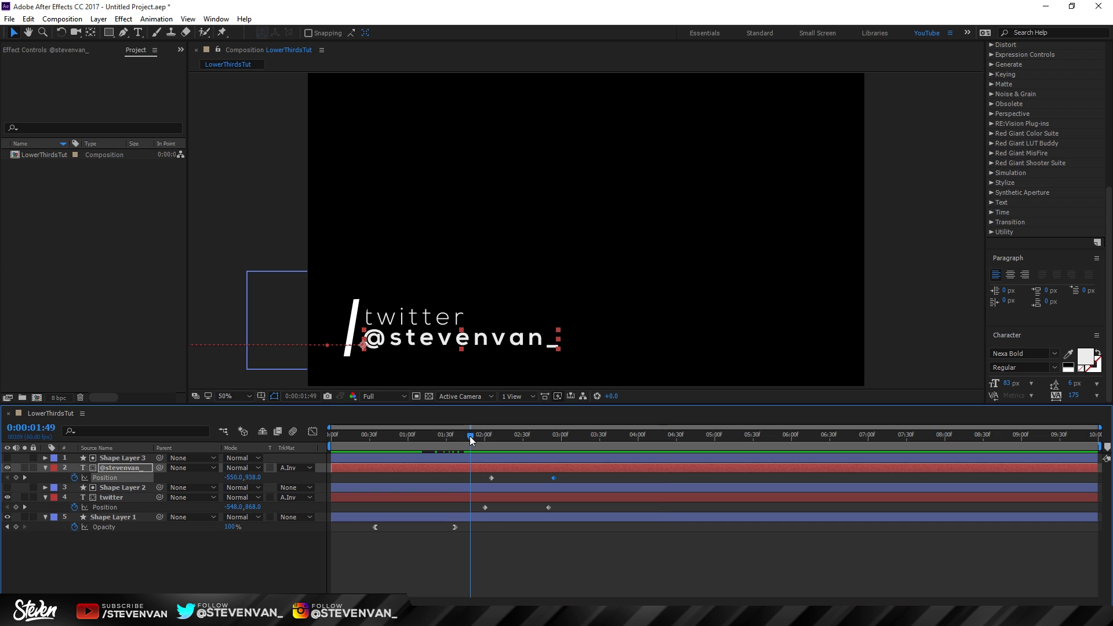
key("space")
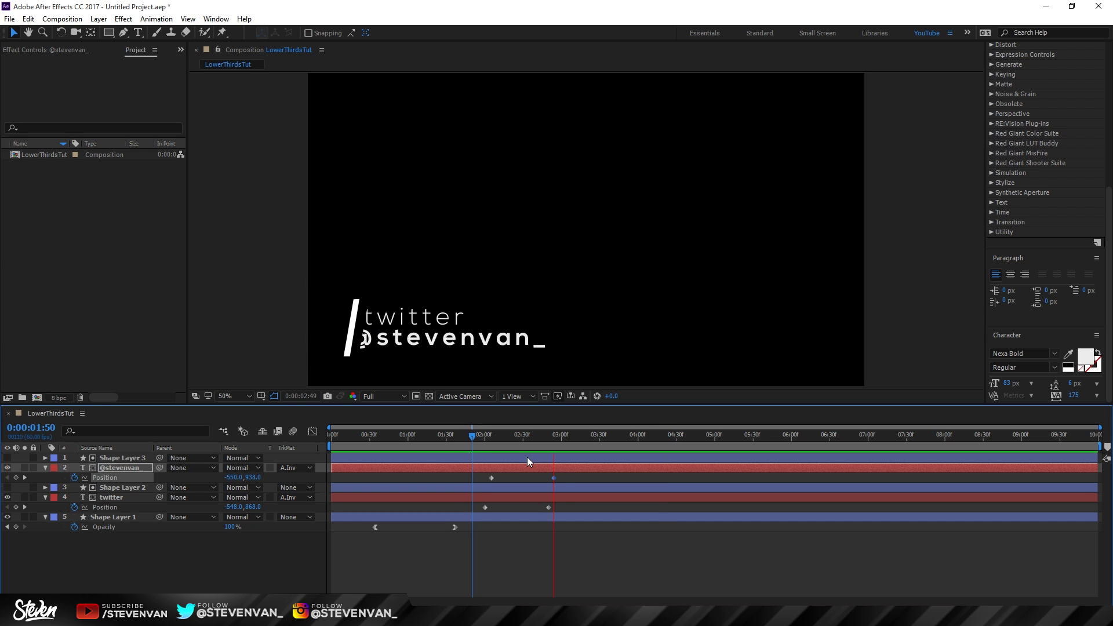
key("space")
left_click_drag(496, 472, 482, 511)
Step: Apply Easy Ease Out to the first Position keyframes and Easy Ease In to the second
right_click(483, 511)
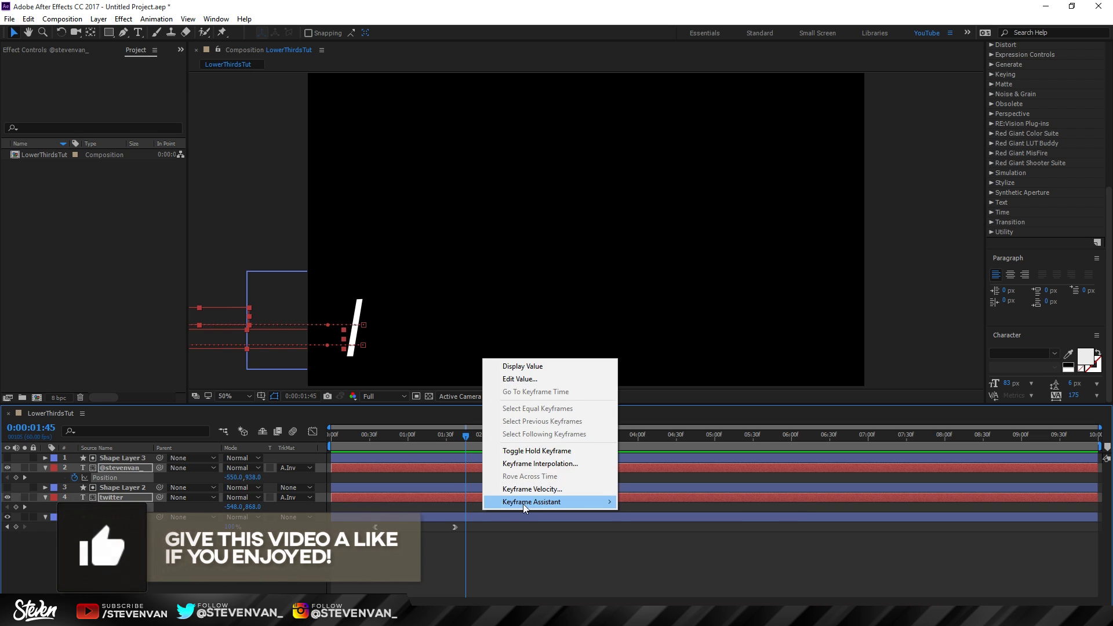
mouse_move(568, 500)
left_click(668, 556)
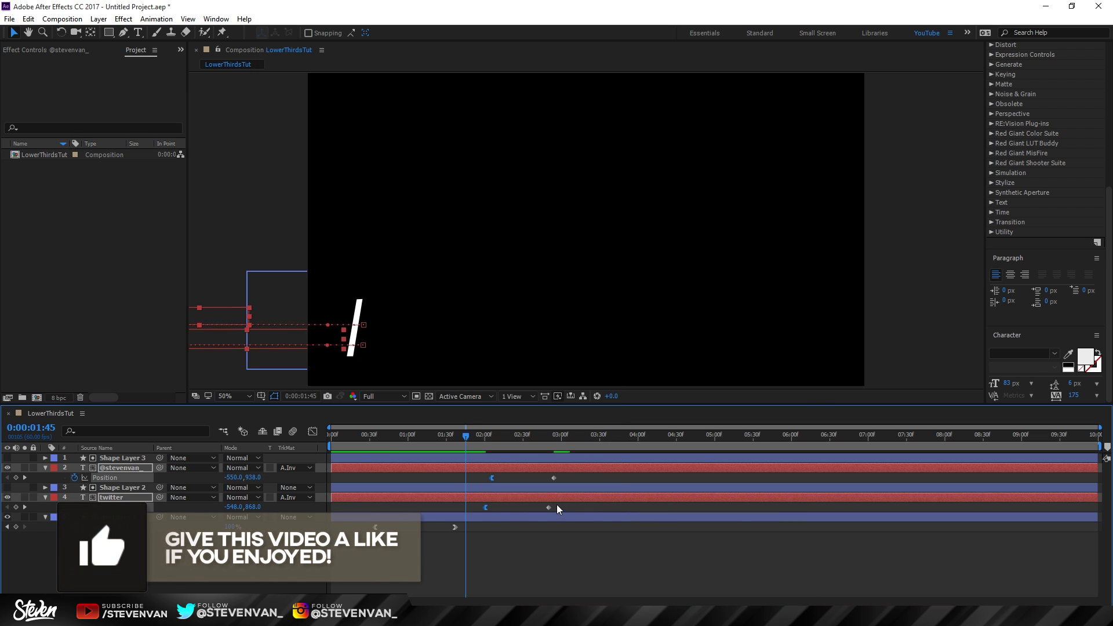
left_click_drag(565, 506, 554, 475)
right_click(554, 477)
mouse_move(595, 467)
left_click(740, 506)
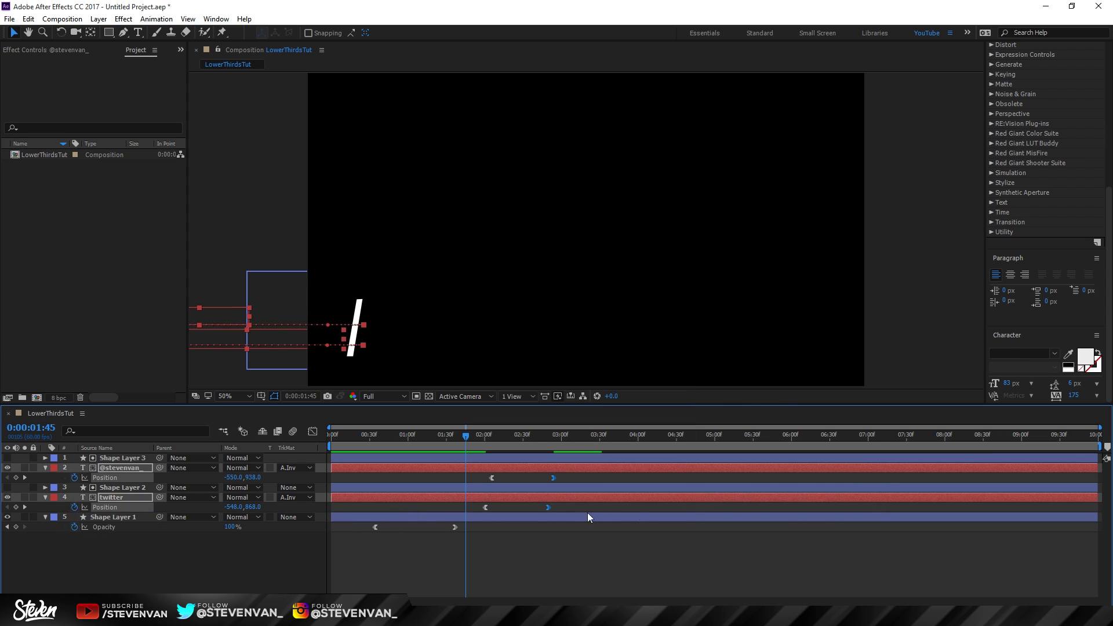
Step: Increase the ease influence in the Graph Editor's speed graph for a sharper curve
left_click_drag(572, 506, 404, 438)
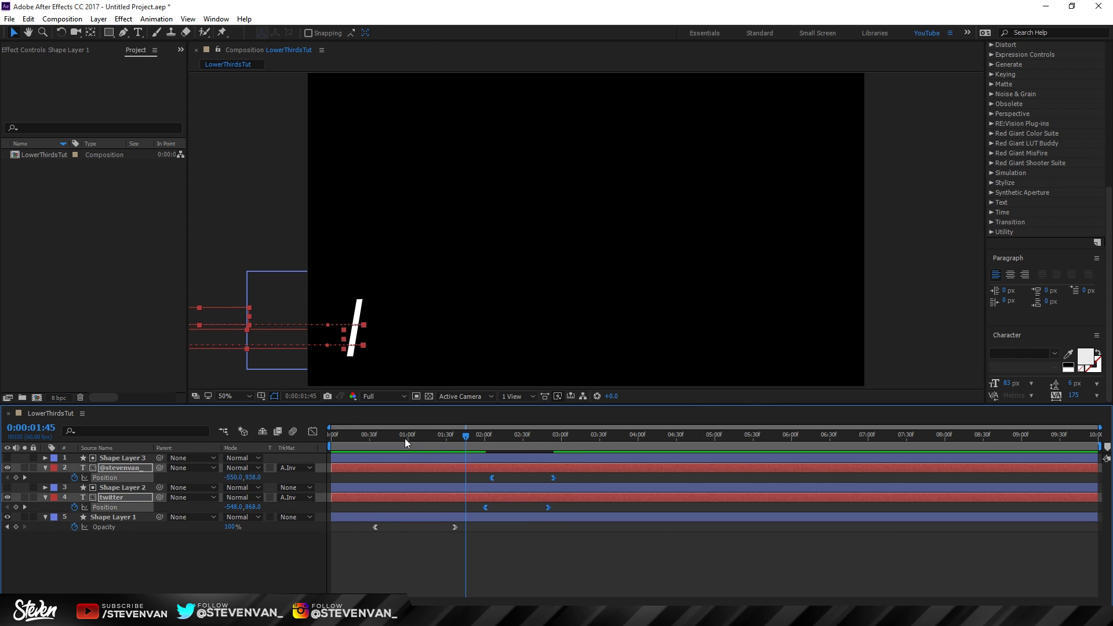
left_click(313, 432)
left_click(495, 572)
left_click_drag(509, 571, 522, 572)
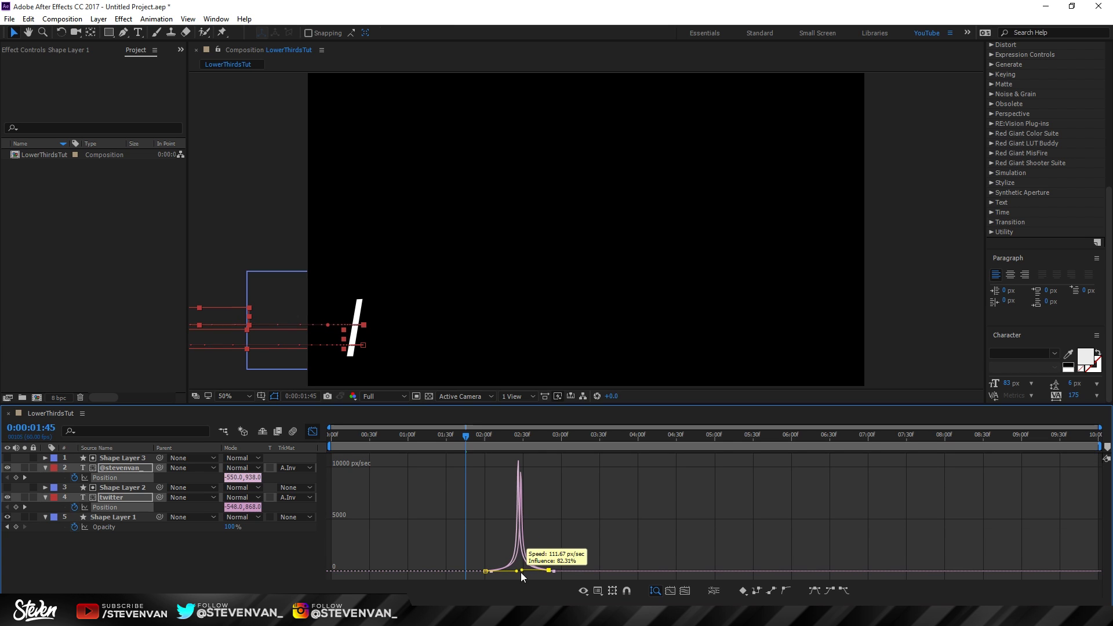
key("shift+F3")
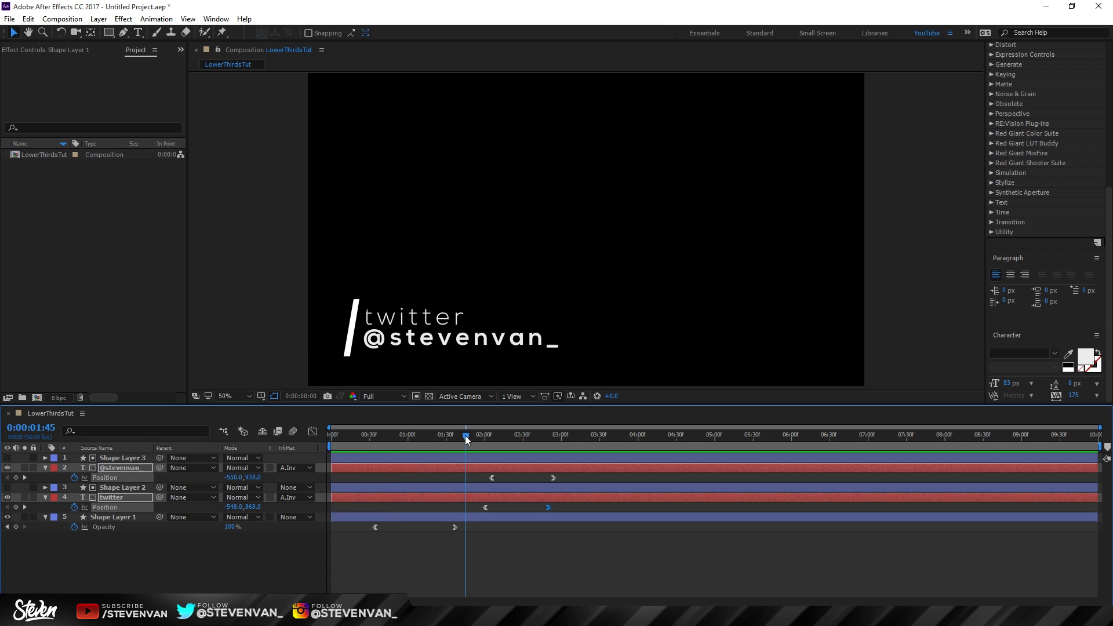
left_click_drag(465, 436, 395, 447)
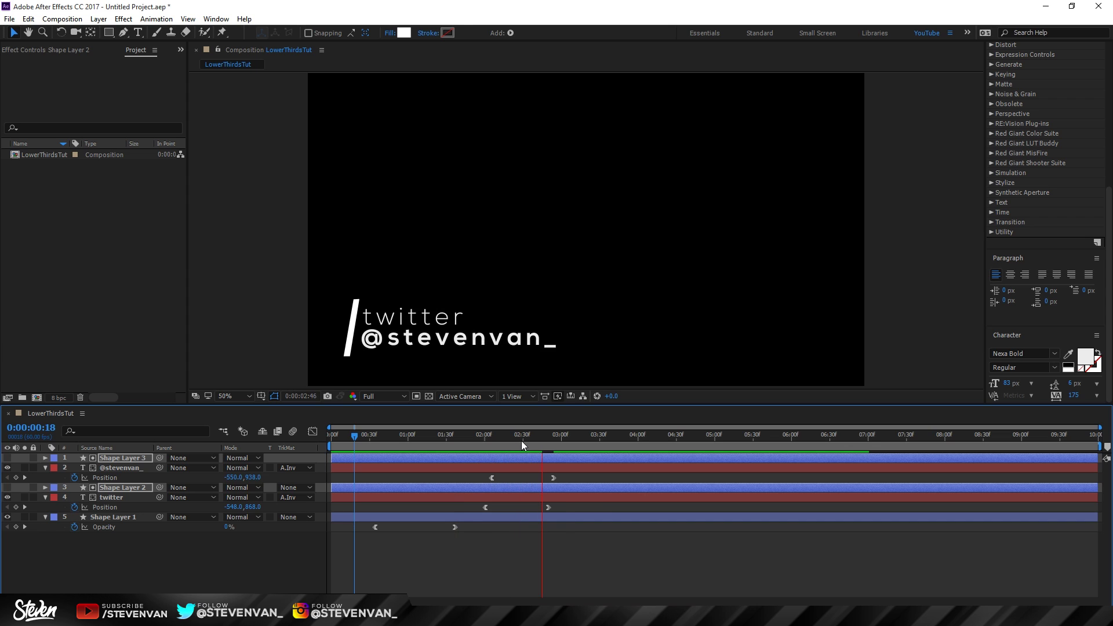
key("space")
left_click(446, 562)
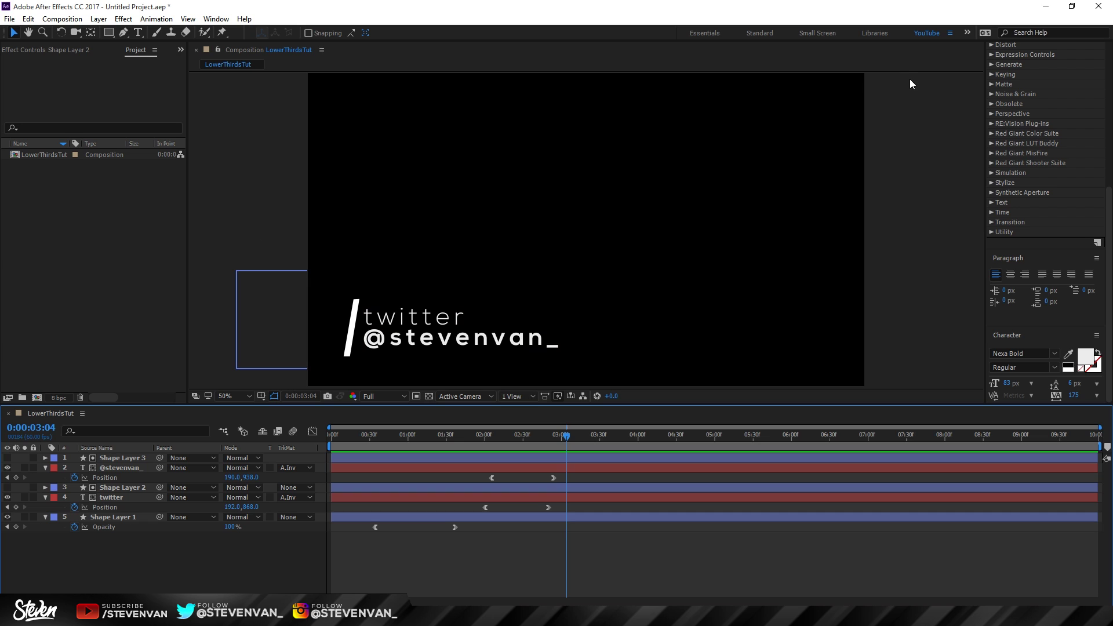
left_click(519, 134)
Step: Draw a bright green rectangle covering the whole composition
key("q")
left_click(312, 32)
left_click(748, 238)
left_click(766, 335)
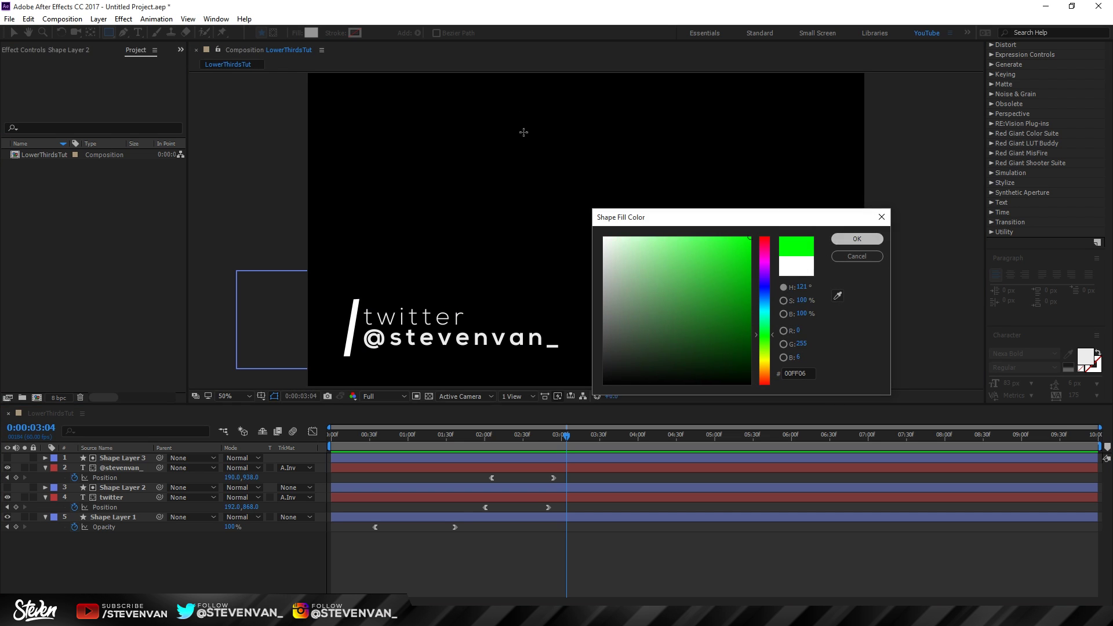
left_click(857, 239)
scroll(613, 263, "down", 2)
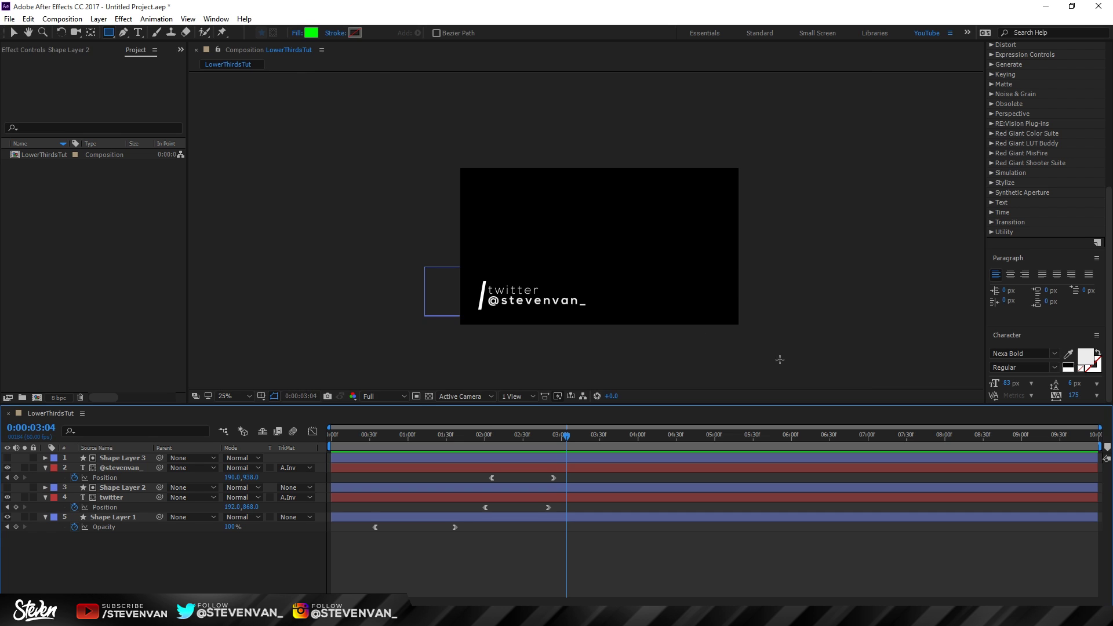
left_click_drag(780, 360, 338, 96)
Step: Send the green rectangle layer to the bottom of the layer stack
key("v")
left_click(141, 459)
key("ctrl+shift+bracketleft")
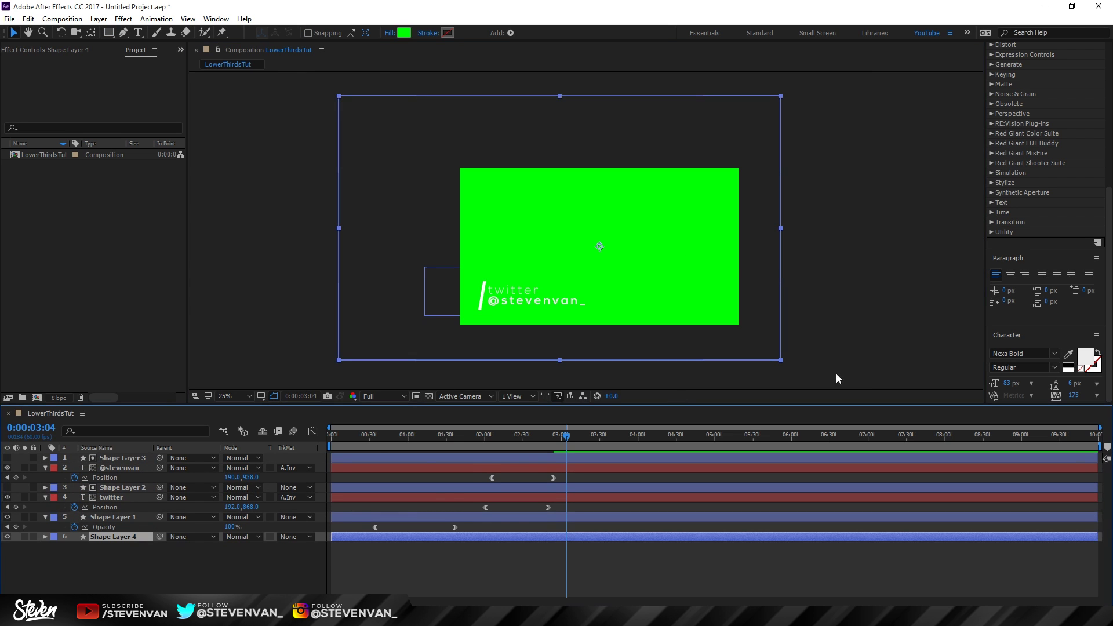
left_click(835, 373)
scroll(547, 315, "up", 2)
left_click(10, 19)
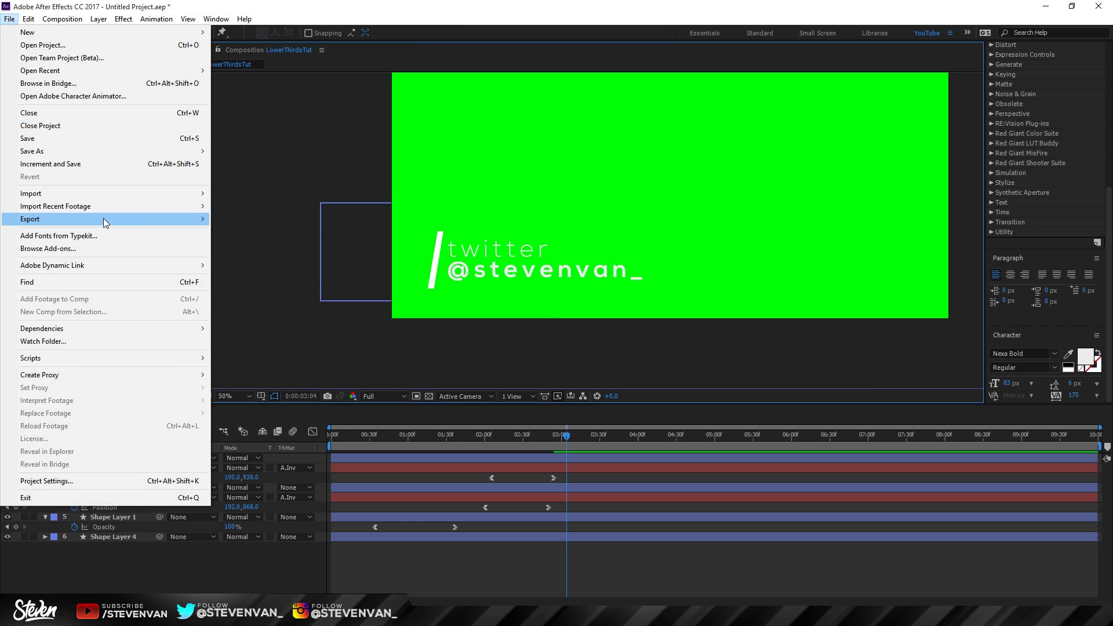
Step: Add LowerThirdsTut to the render queue, output to LowerThirdsTut.avi, and render it
mouse_move(104, 218)
left_click(258, 232)
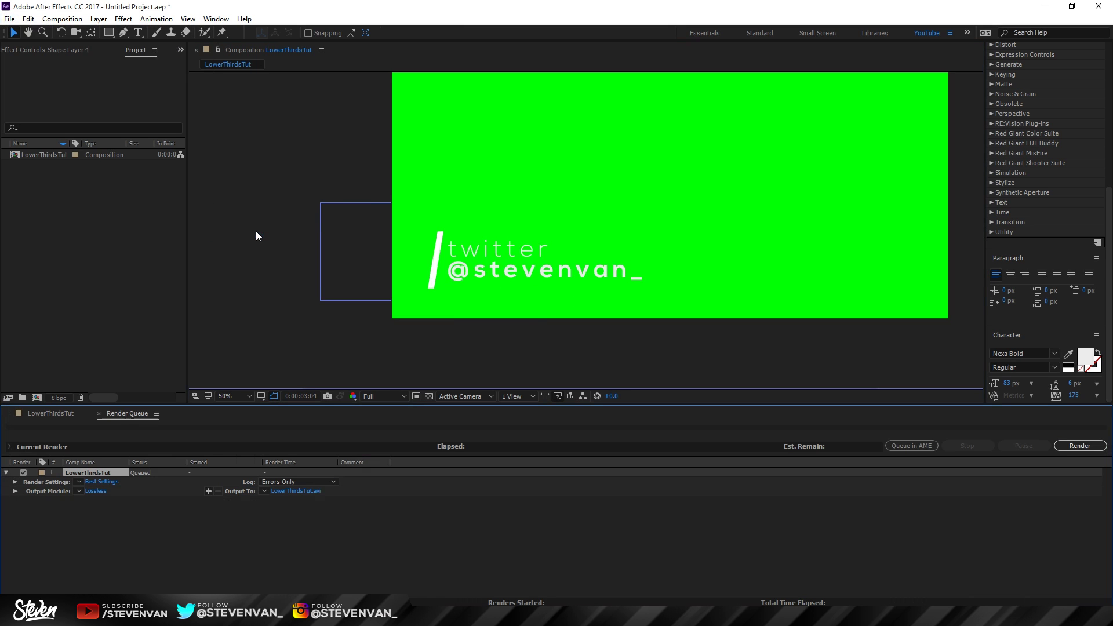
left_click(286, 493)
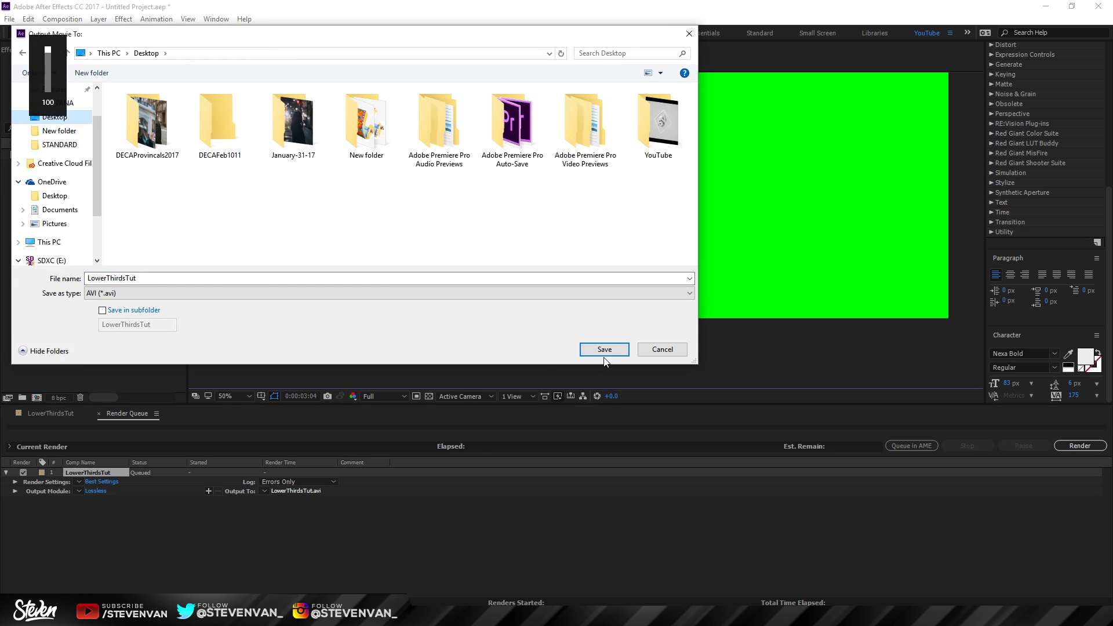
left_click(604, 350)
left_click(1079, 445)
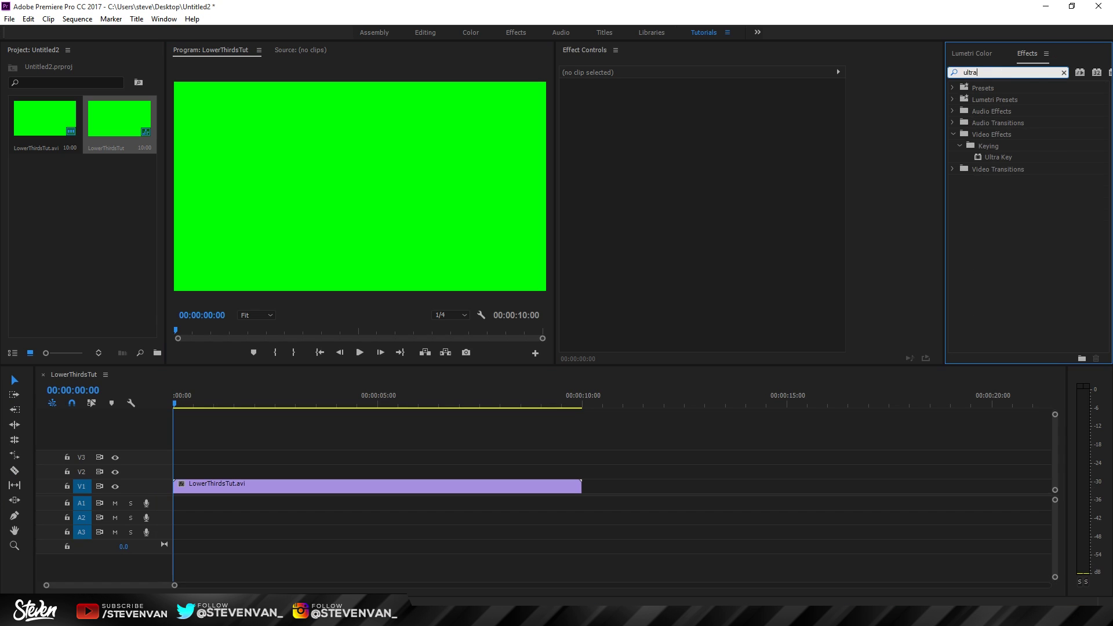
Step: Apply Ultra Key to the LowerThirdsTut.avi clip on V1 and scrub to check the keying
left_click(852, 138)
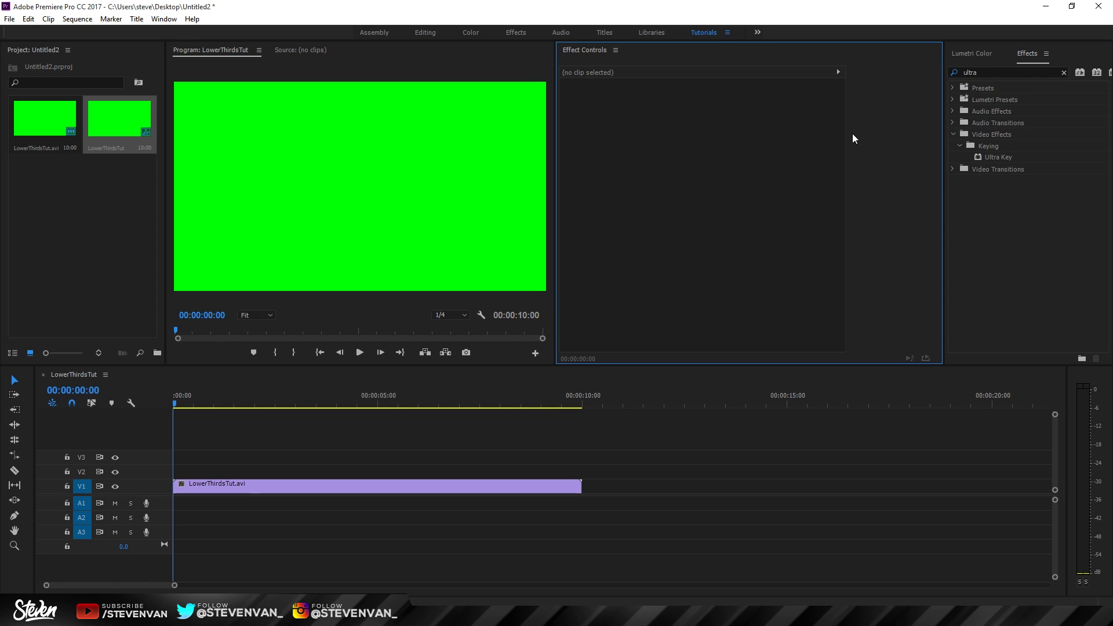
left_click_drag(301, 401, 297, 406)
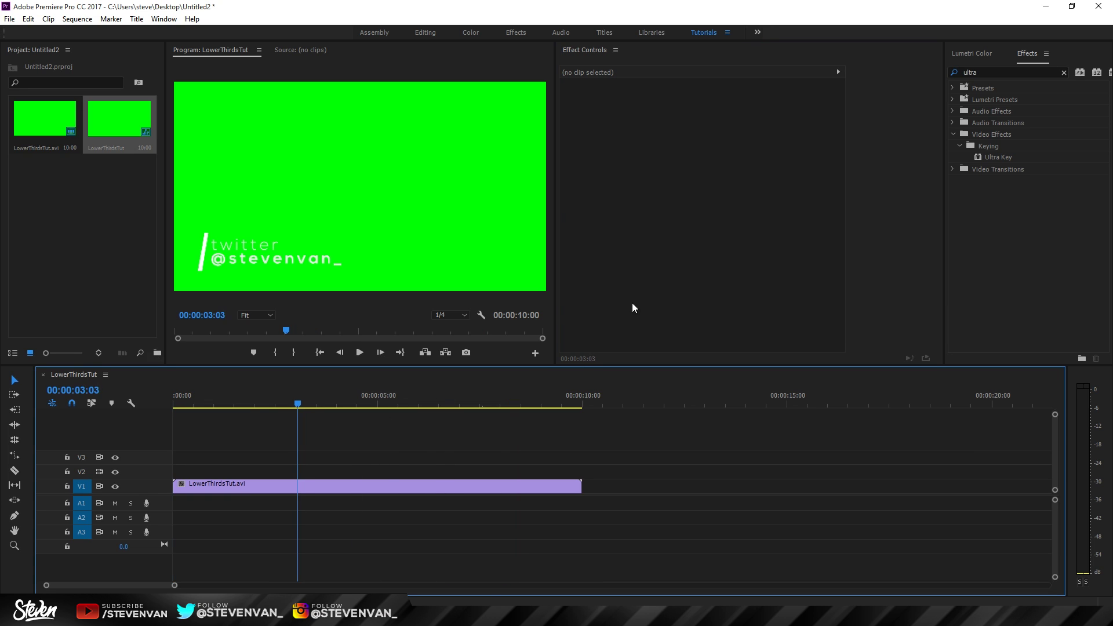
left_click(997, 69)
type("key")
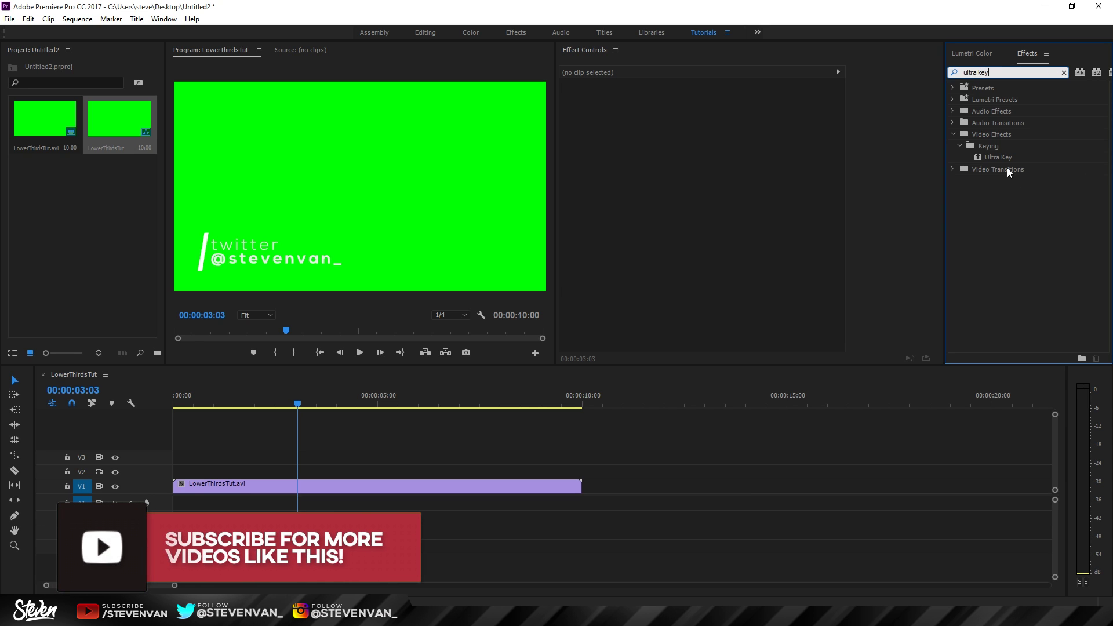
left_click_drag(1015, 158, 389, 484)
left_click_drag(248, 400, 328, 406)
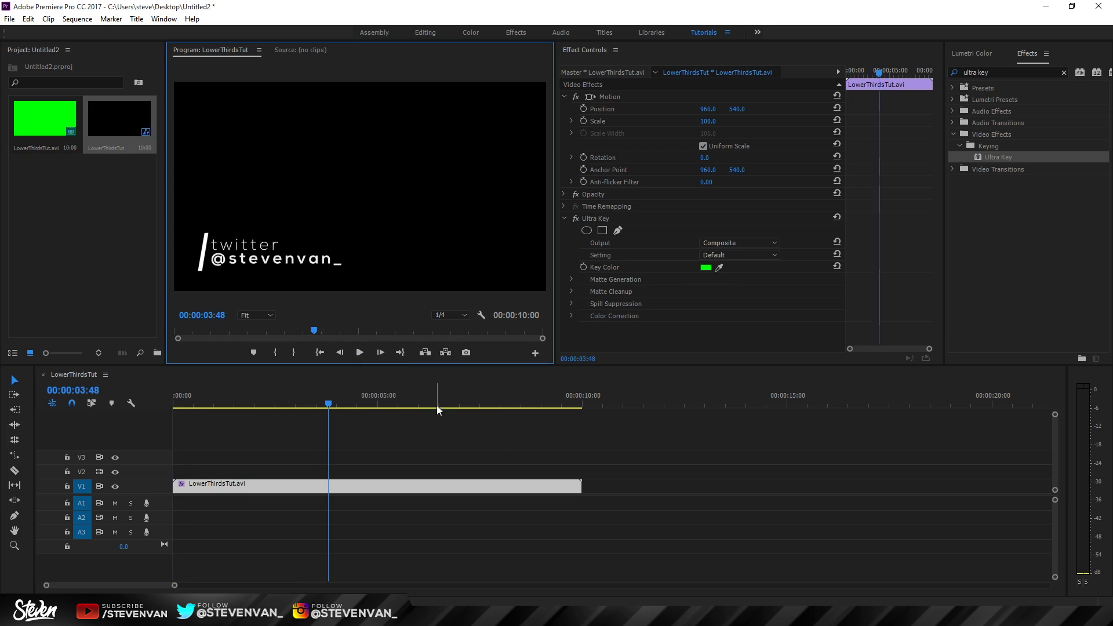